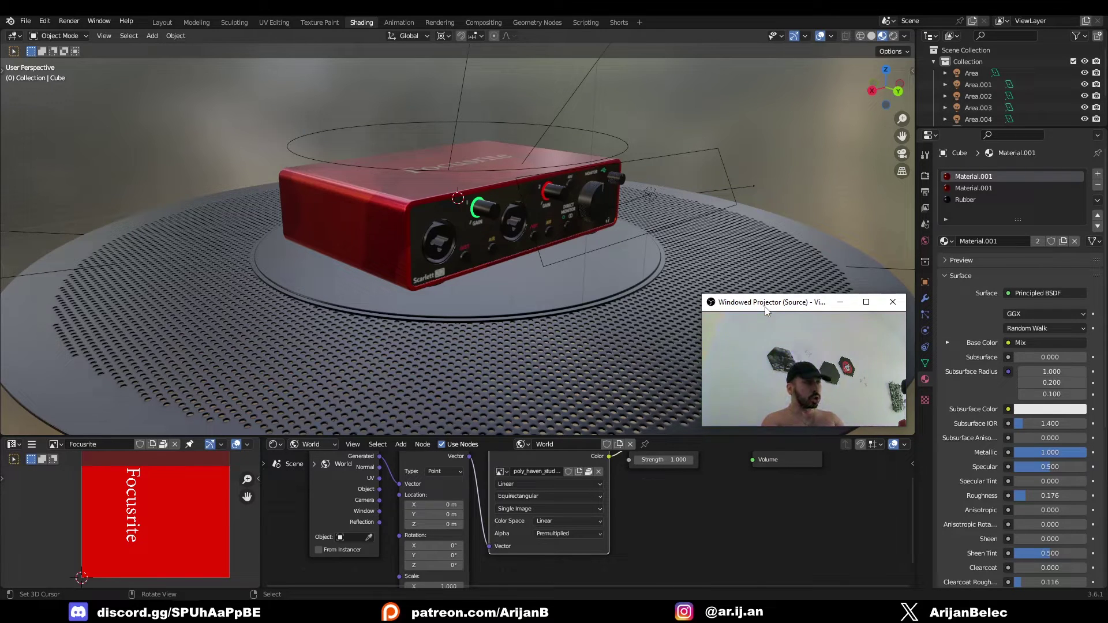
{"action": "middle_click_drag", "start_coordinate": [523, 170], "coordinate": [550, 199]}
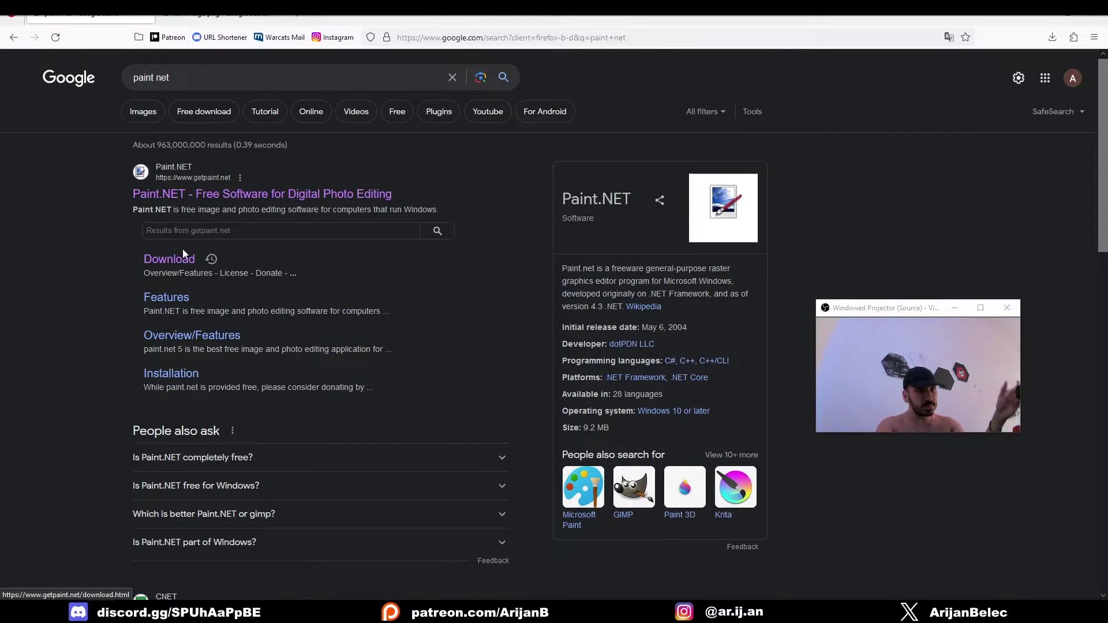
Step: Open the Paint.NET download page from the search results and follow the free dotPDN download
{"action": "left_click", "coordinate": [172, 260]}
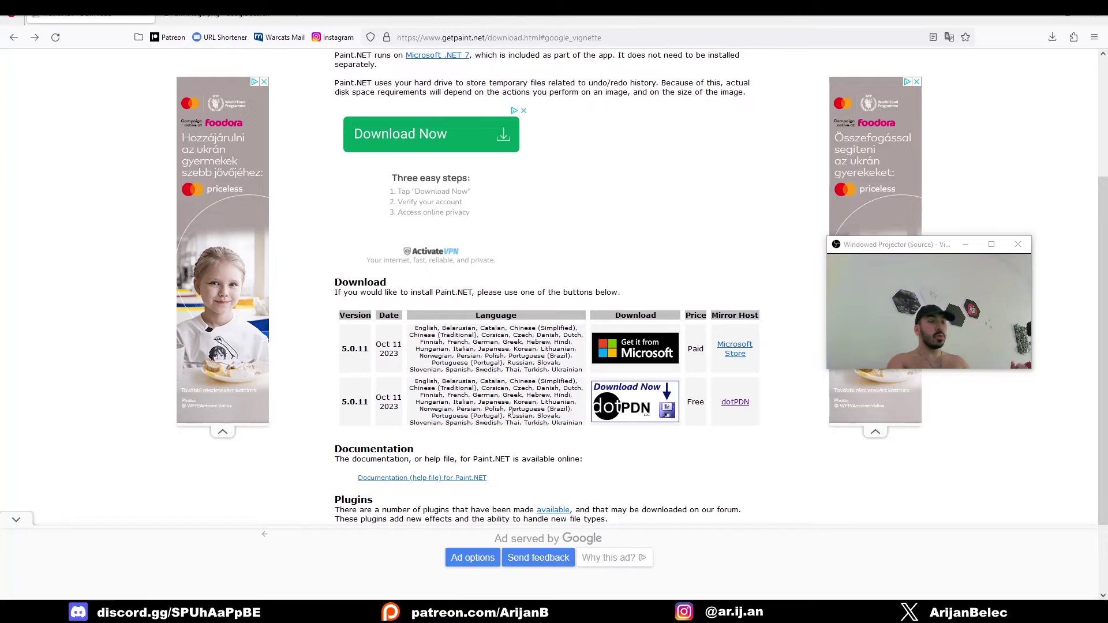
{"action": "left_click", "coordinate": [646, 410]}
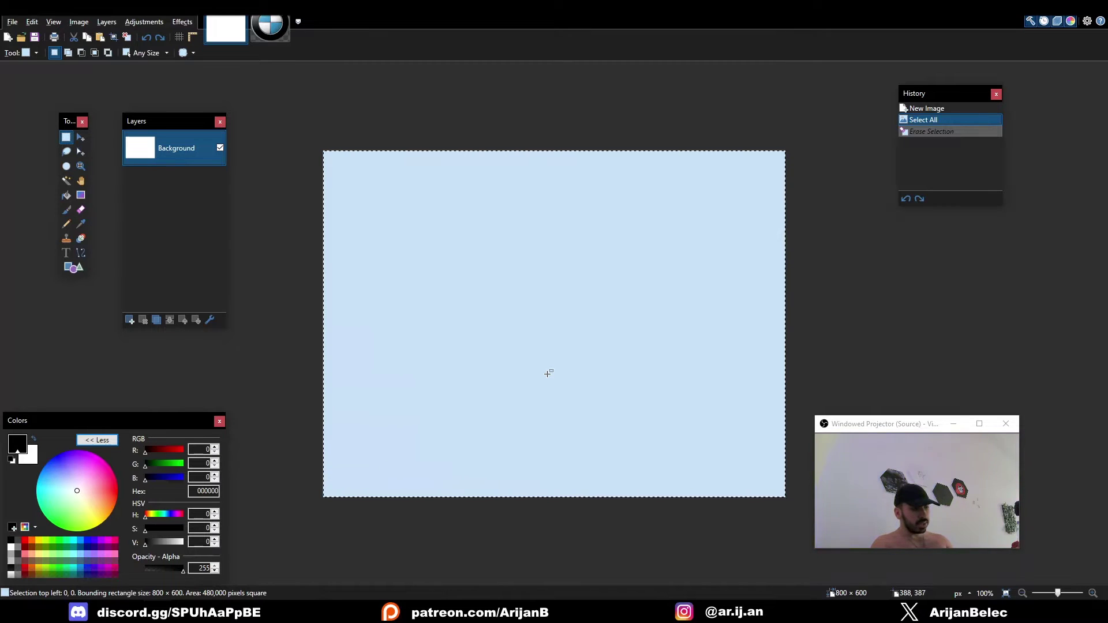
Step: Select the whole canvas and erase its white background to leave the image transparent
{"action": "key", "text": "ctrl+a"}
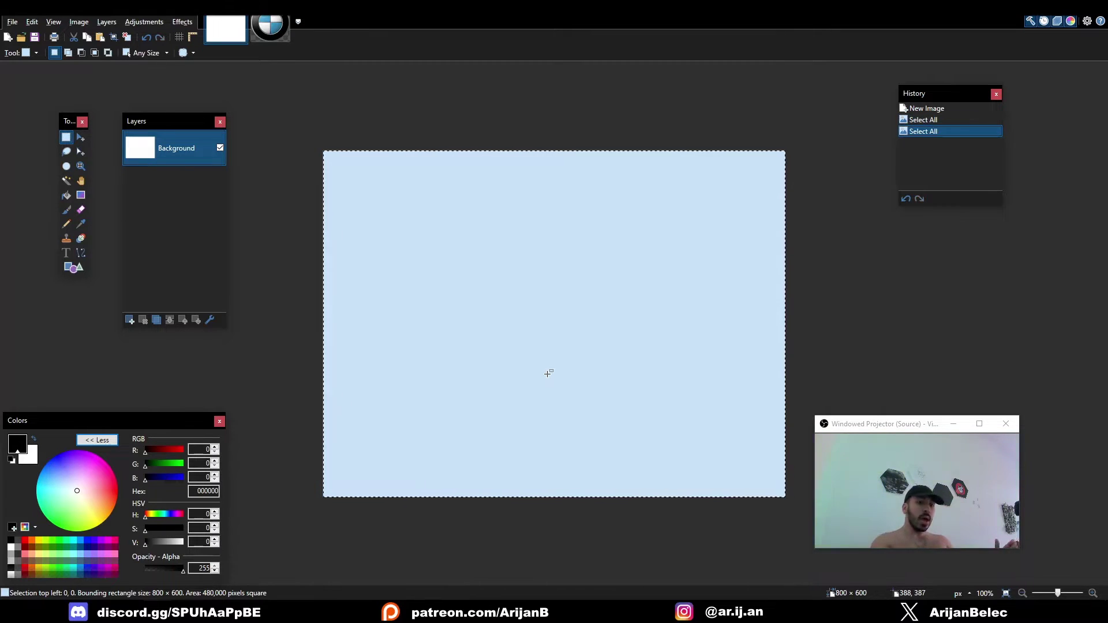
{"action": "key", "text": "Delete"}
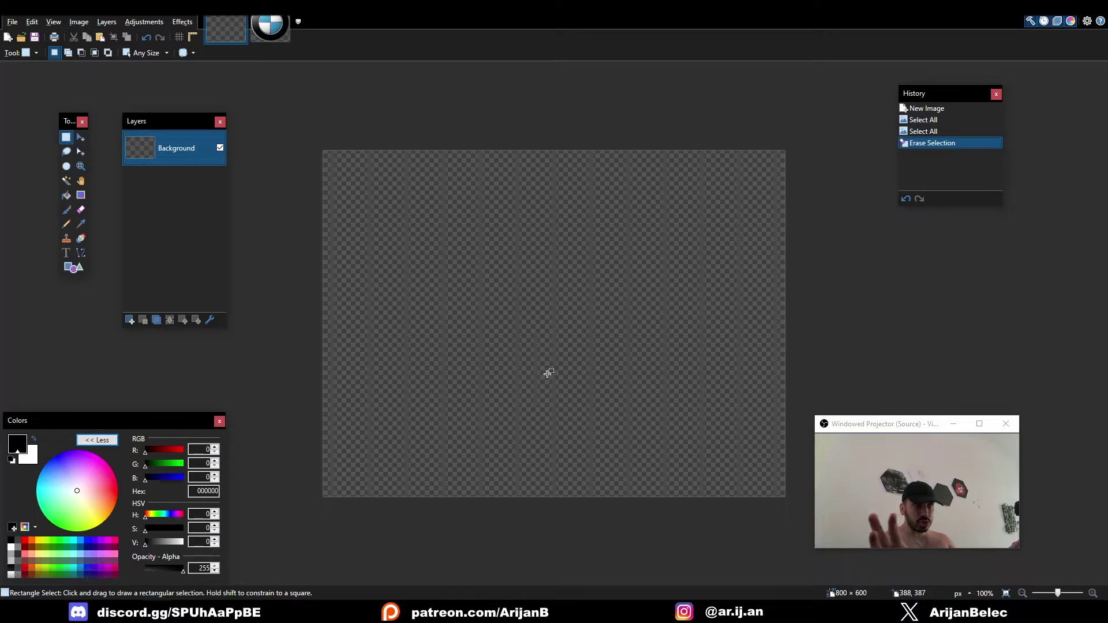
Step: Move the Tools window beside the canvas and toggle its visibility off and on again
{"action": "left_click_drag", "start_coordinate": [69, 121], "coordinate": [283, 152]}
{"action": "left_click", "coordinate": [1029, 23]}
{"action": "left_click", "coordinate": [1030, 23]}
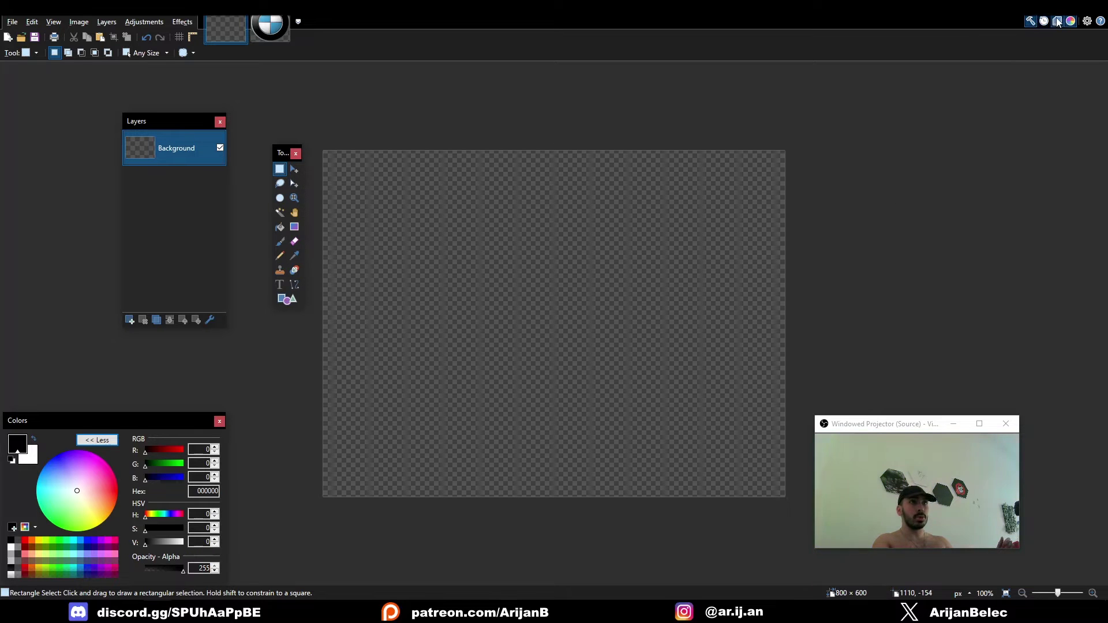
Step: Add the text "DUREX" to the canvas in white with the Impact font at size 84
{"action": "left_click", "coordinate": [280, 285]}
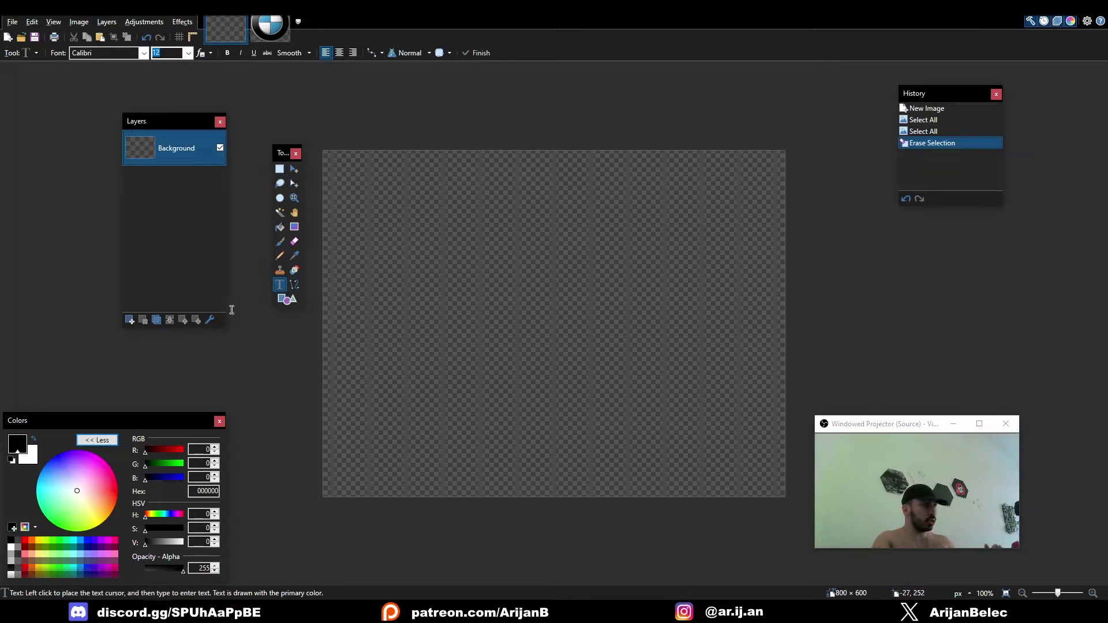
{"action": "left_click", "coordinate": [11, 547]}
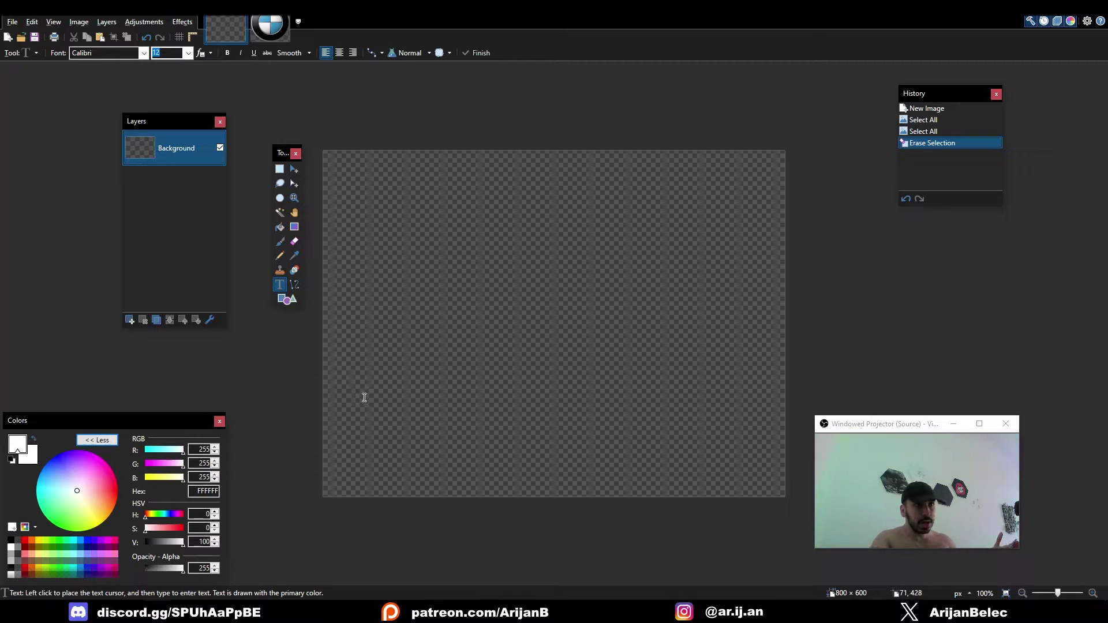
{"action": "left_click", "coordinate": [188, 52]}
{"action": "left_click", "coordinate": [176, 230]}
{"action": "left_click", "coordinate": [144, 53]}
{"action": "left_click", "coordinate": [104, 261]}
{"action": "left_click", "coordinate": [411, 300]}
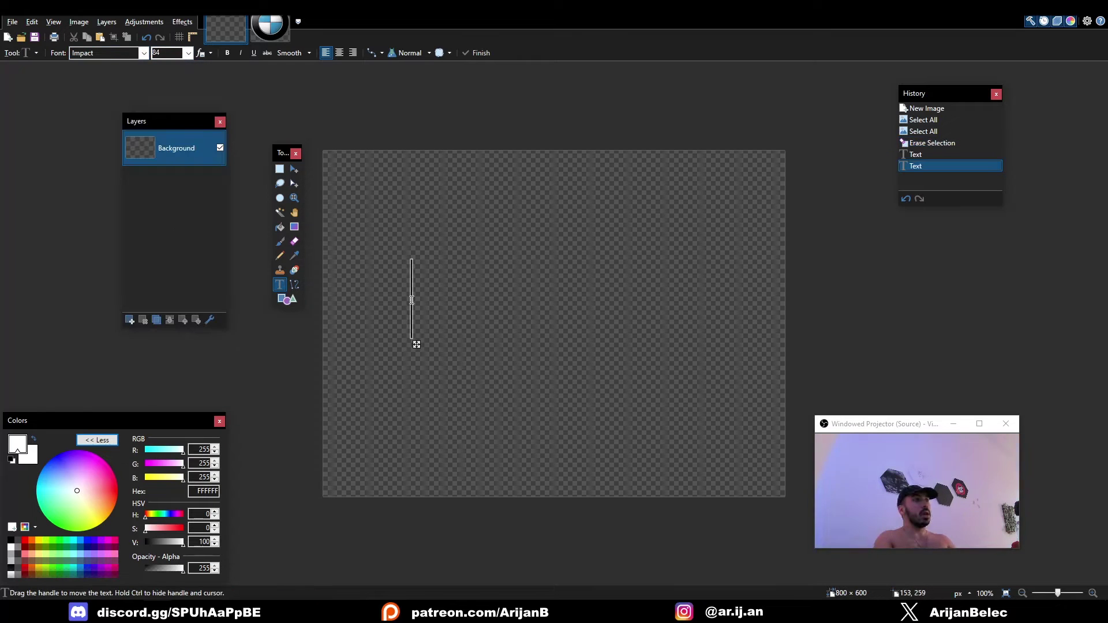
{"action": "type", "text": "DUREX"}
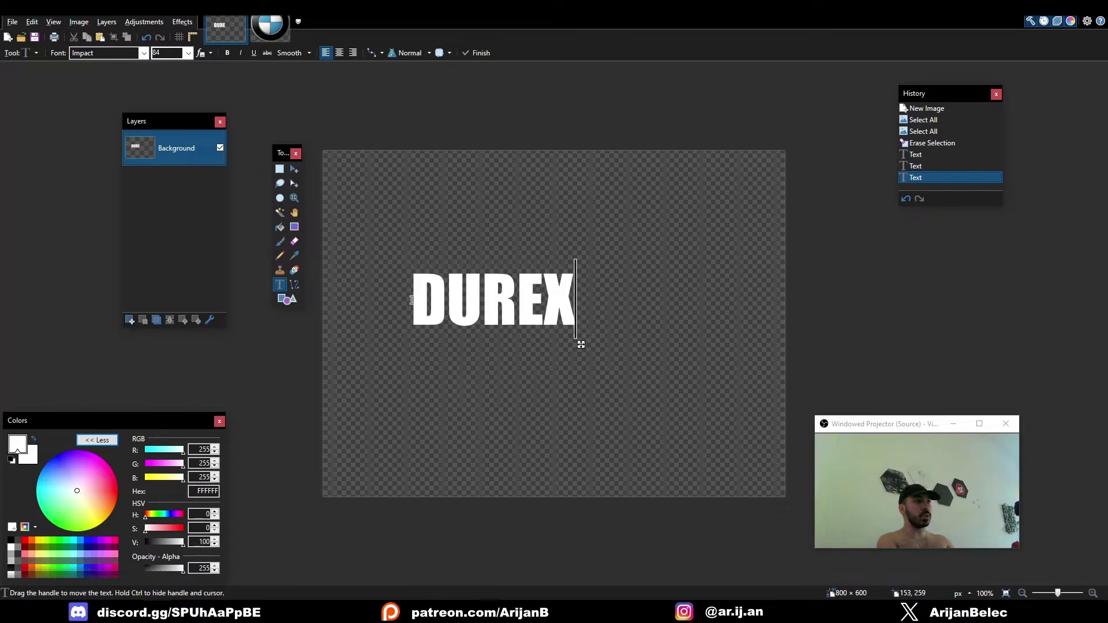
{"action": "type", "text": "s"}
{"action": "left_click", "coordinate": [522, 477]}
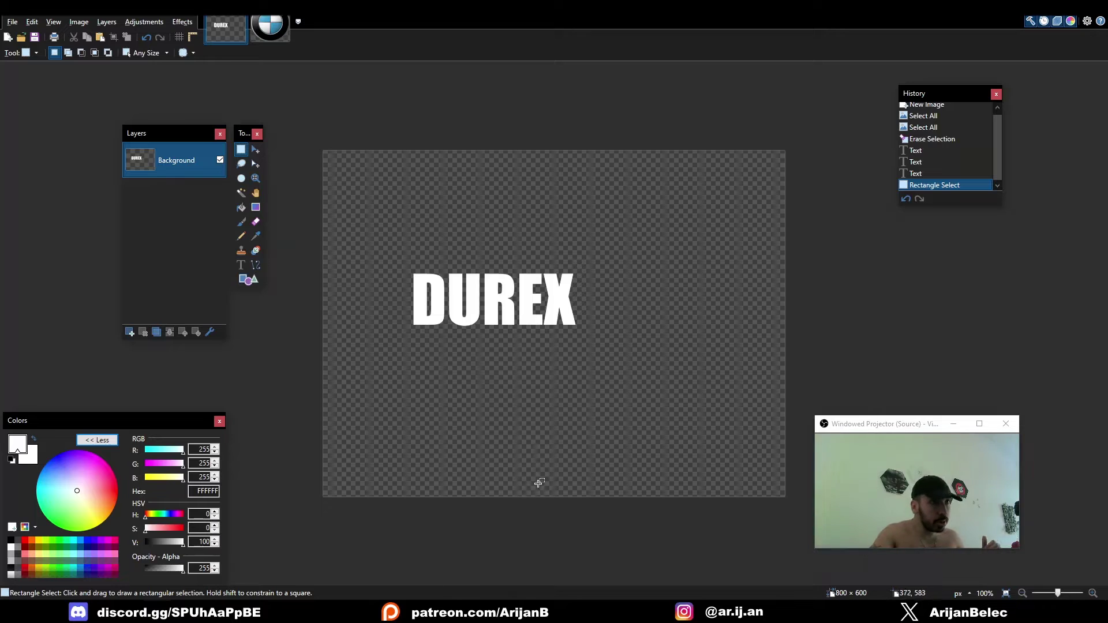
Step: Draw a white circle outline with the Ellipse shape below the DUREX text
{"action": "left_click", "coordinate": [254, 281]}
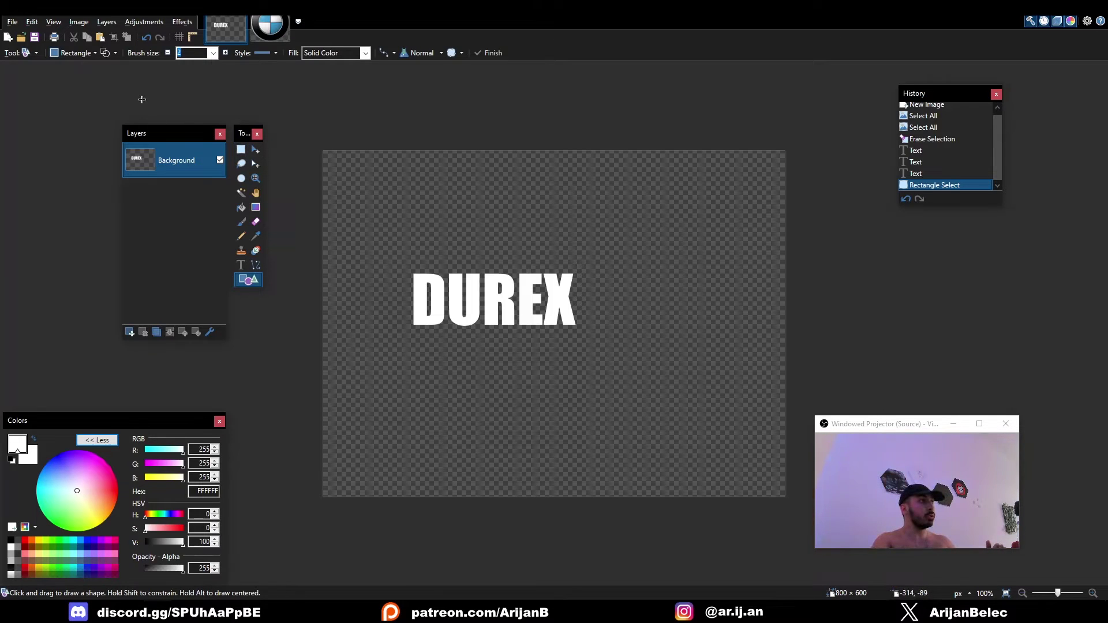
{"action": "left_click", "coordinate": [76, 53]}
{"action": "left_click", "coordinate": [90, 79]}
{"action": "left_click_drag", "start_coordinate": [469, 389], "coordinate": [622, 470], "text": "shift"}
{"action": "key", "text": "Return"}
Step: Draw a smaller circle in red (FF0000) inside the white circle and fill it with solid red
{"action": "left_click", "coordinate": [25, 540]}
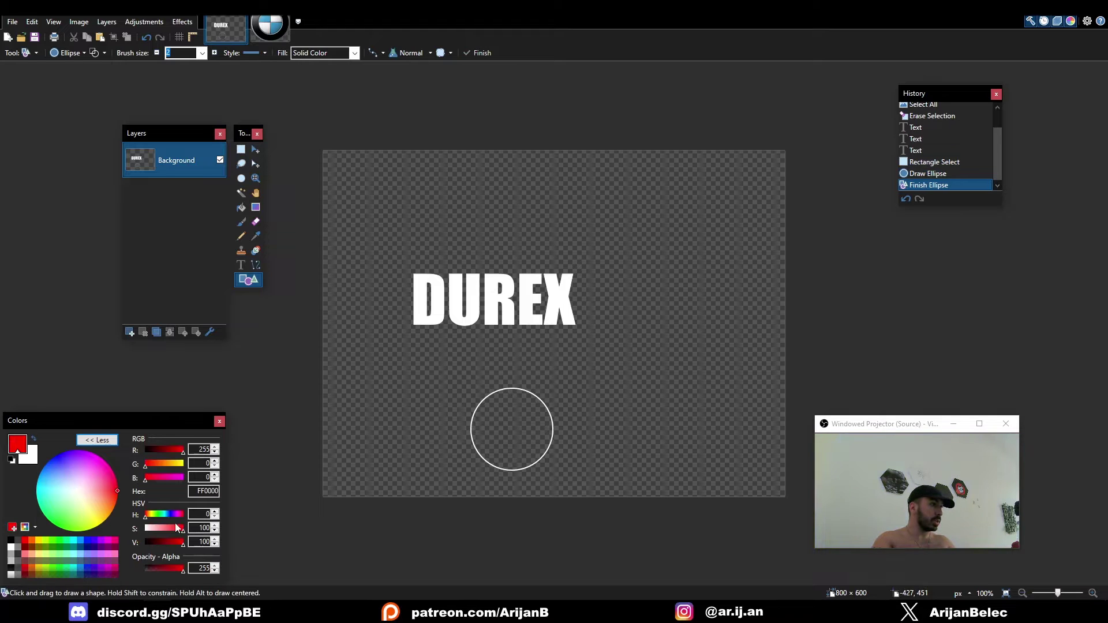
{"action": "left_click_drag", "start_coordinate": [487, 413], "coordinate": [531, 456], "text": "shift"}
{"action": "scroll", "coordinate": [544, 462], "scroll_direction": "up", "scroll_amount": 2, "text": "ctrl"}
{"action": "key", "text": "f"}
{"action": "left_click", "coordinate": [480, 396]}
{"action": "scroll", "coordinate": [547, 322], "scroll_direction": "down", "scroll_amount": 2, "text": "ctrl"}
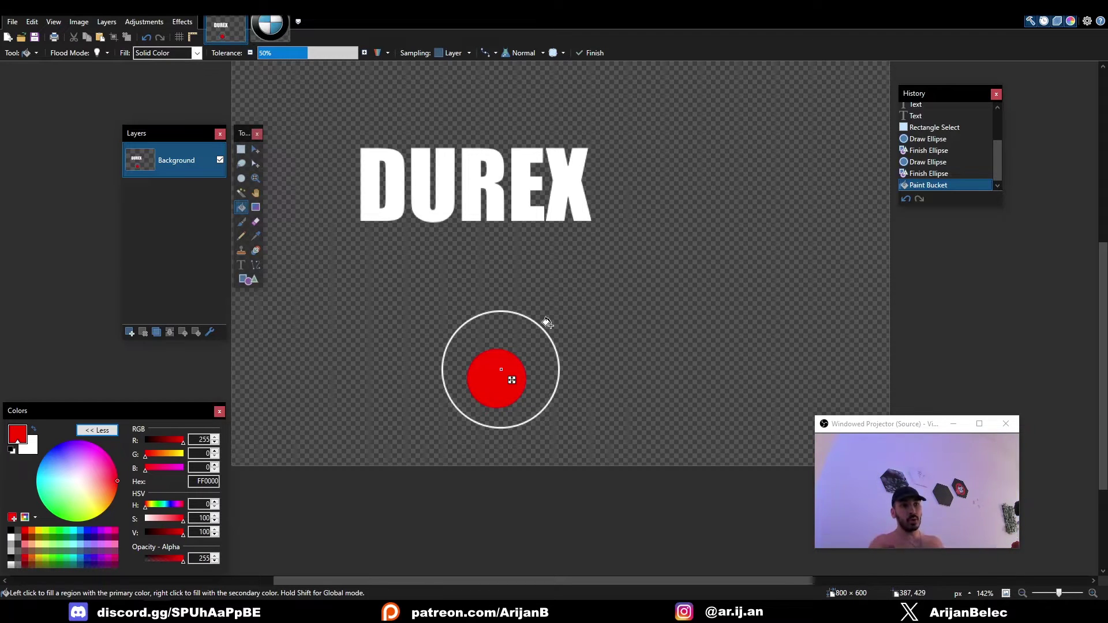
{"action": "left_click", "coordinate": [241, 149]}
{"action": "key", "text": "ctrl+0"}
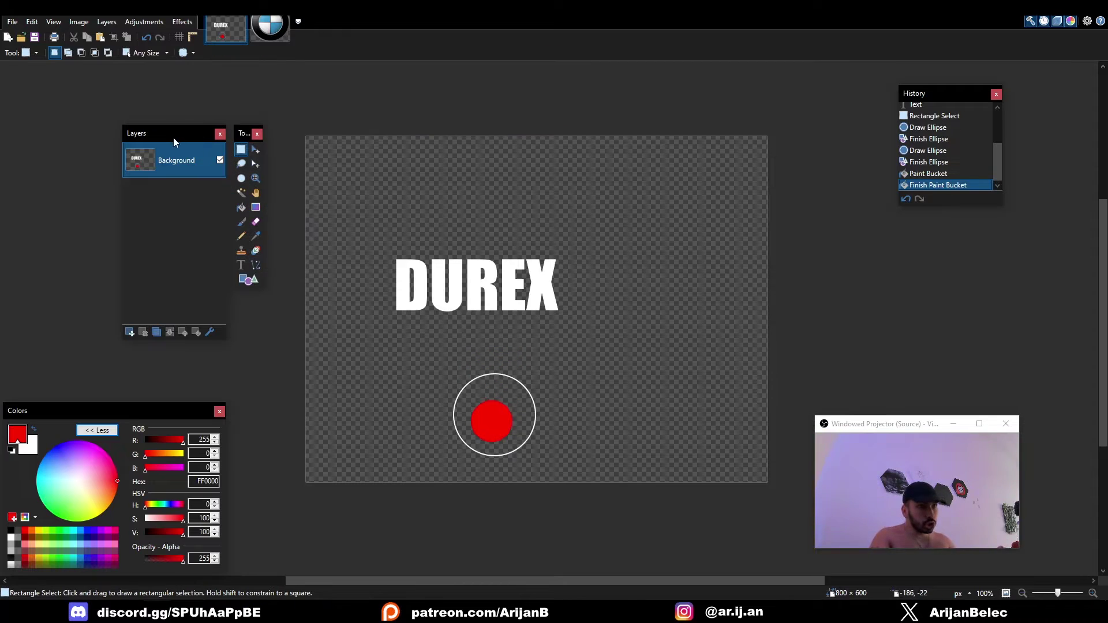
Step: Start saving the transparent DUREX image with Save As
{"action": "left_click", "coordinate": [13, 21]}
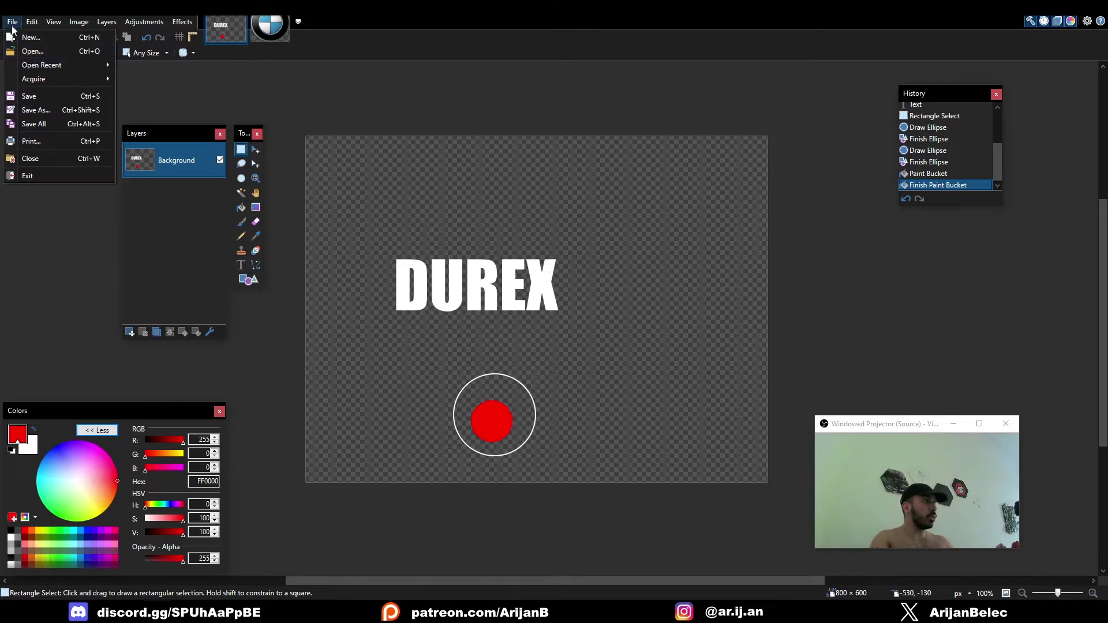
{"action": "left_click", "coordinate": [48, 109]}
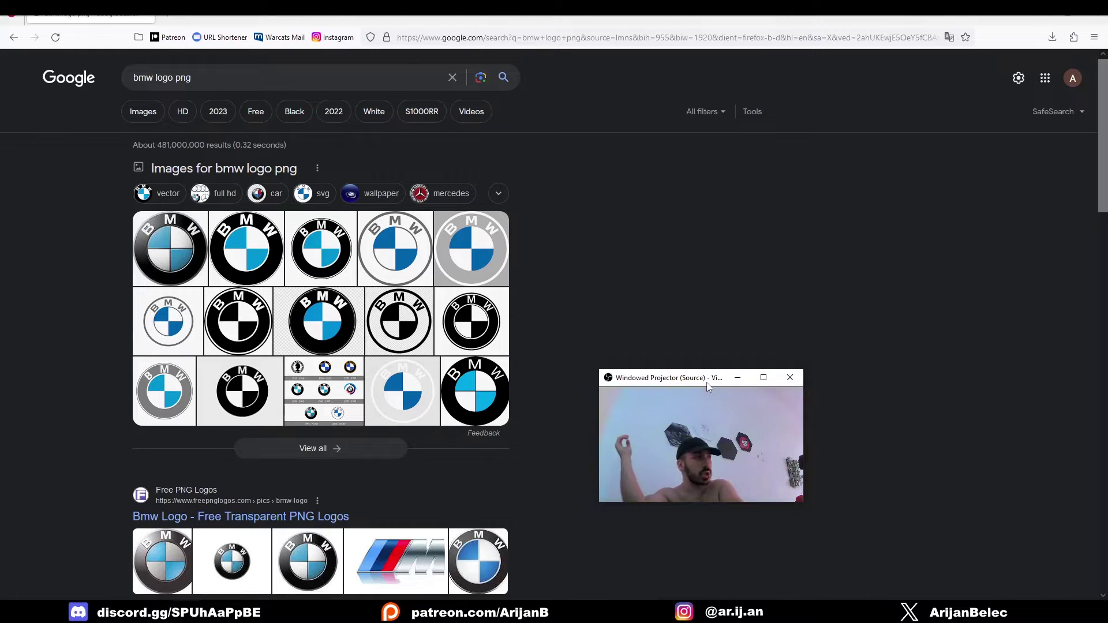
Step: Open the Wikipedia BMW logo from the "bmw logo png" image results and copy the image
{"action": "left_click", "coordinate": [158, 80]}
{"action": "left_click", "coordinate": [585, 237]}
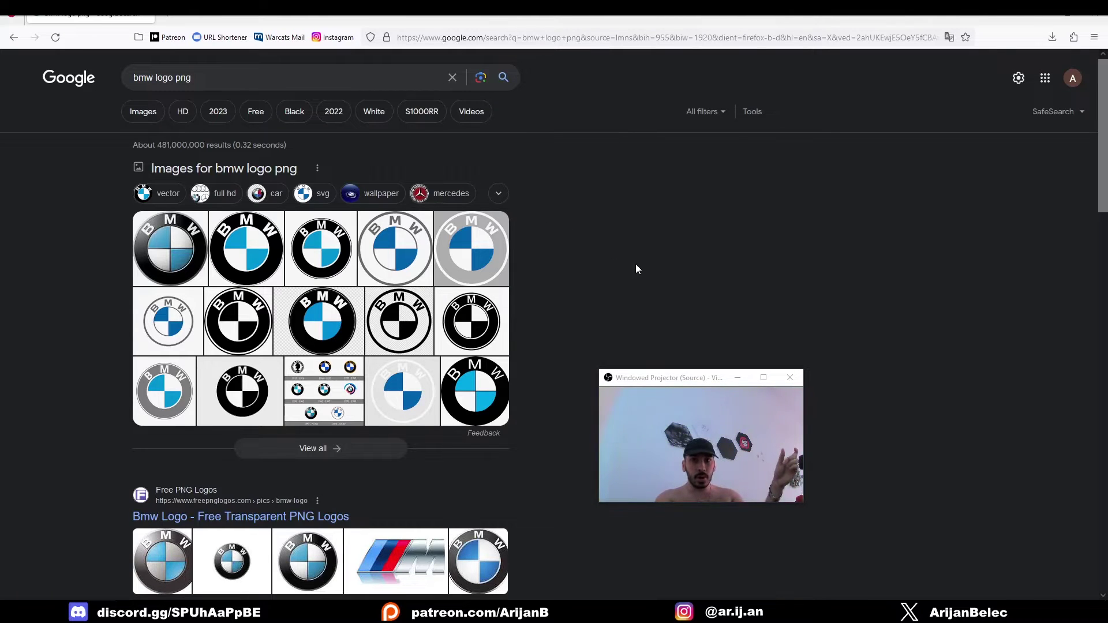
{"action": "left_click", "coordinate": [143, 112]}
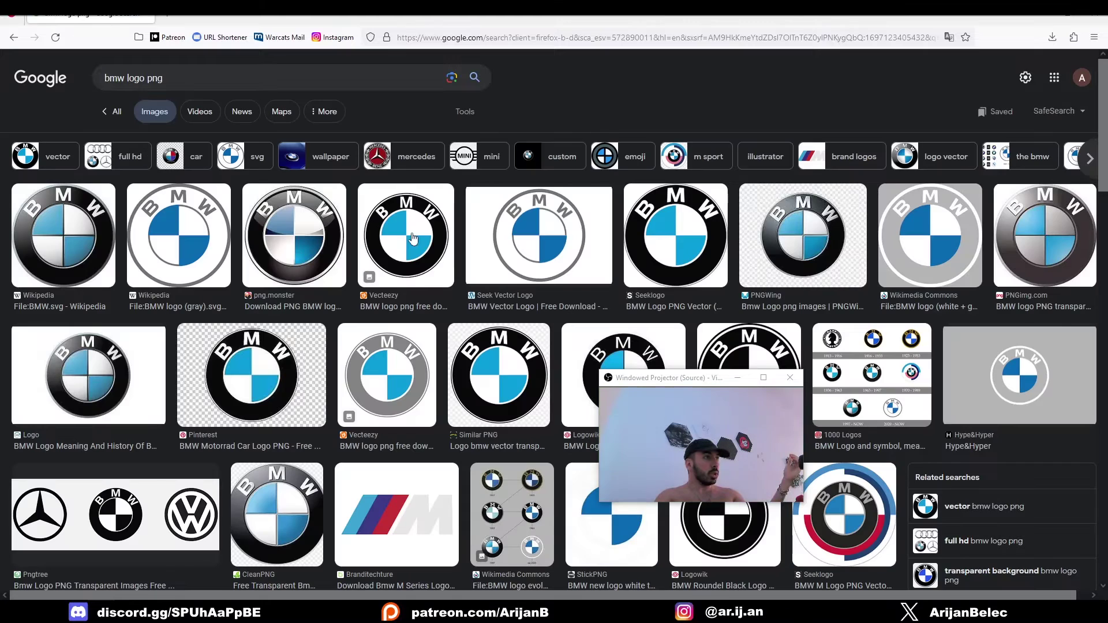
{"action": "left_click", "coordinate": [286, 384]}
{"action": "left_click", "coordinate": [63, 217]}
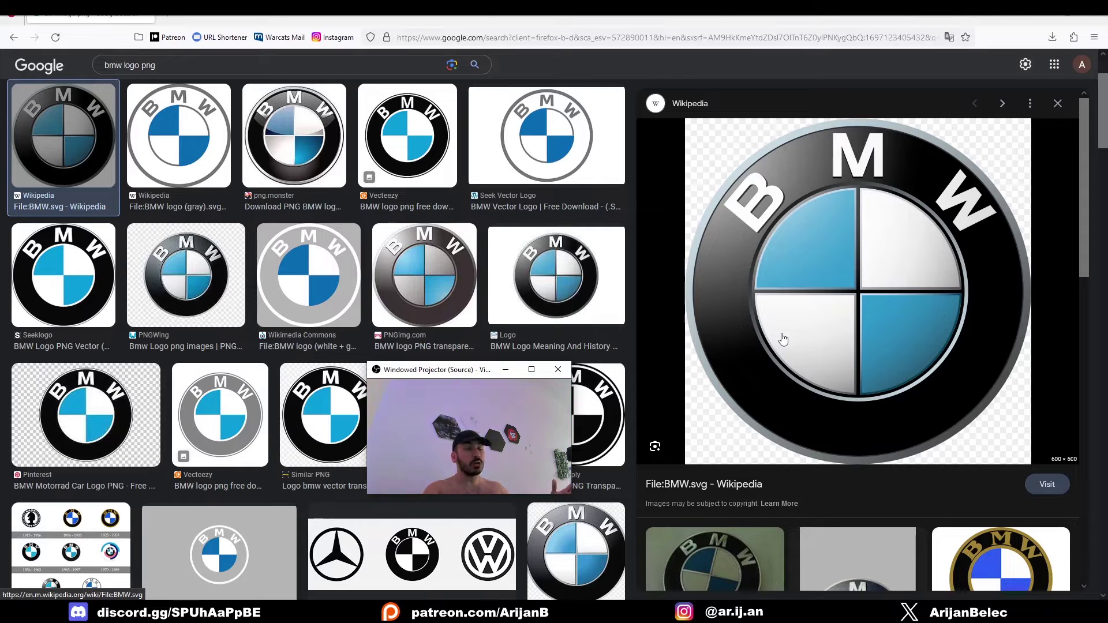
{"action": "right_click", "coordinate": [784, 234]}
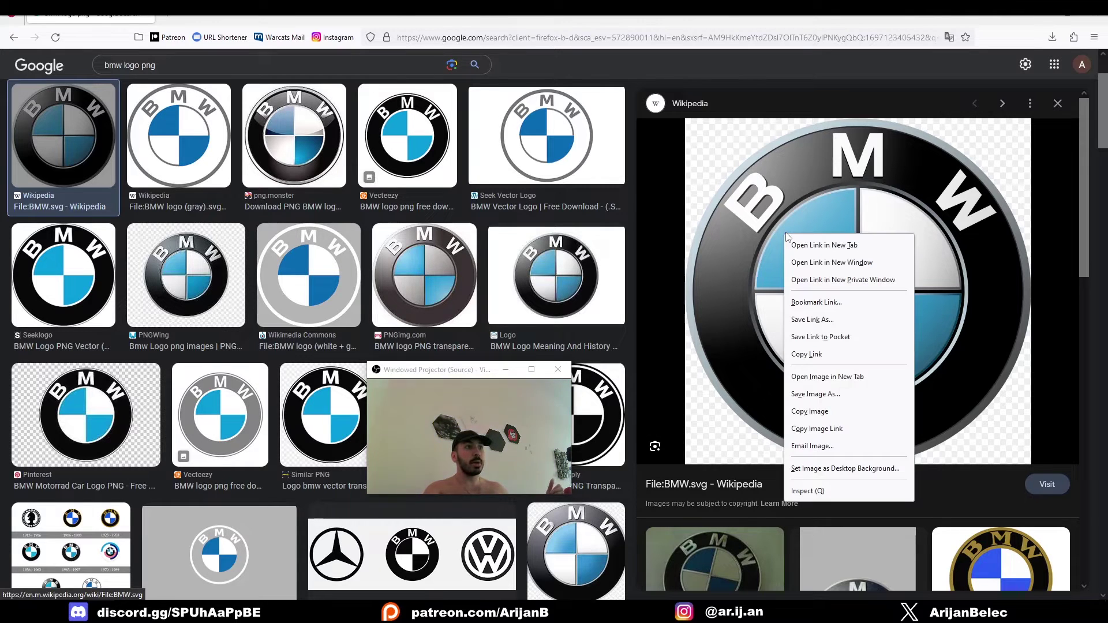
{"action": "left_click", "coordinate": [814, 411]}
Step: Switch to Paint.NET, create a new 600 × 600 pixel image and paste the copied BMW logo into it
{"action": "key", "text": "alt+Tab"}
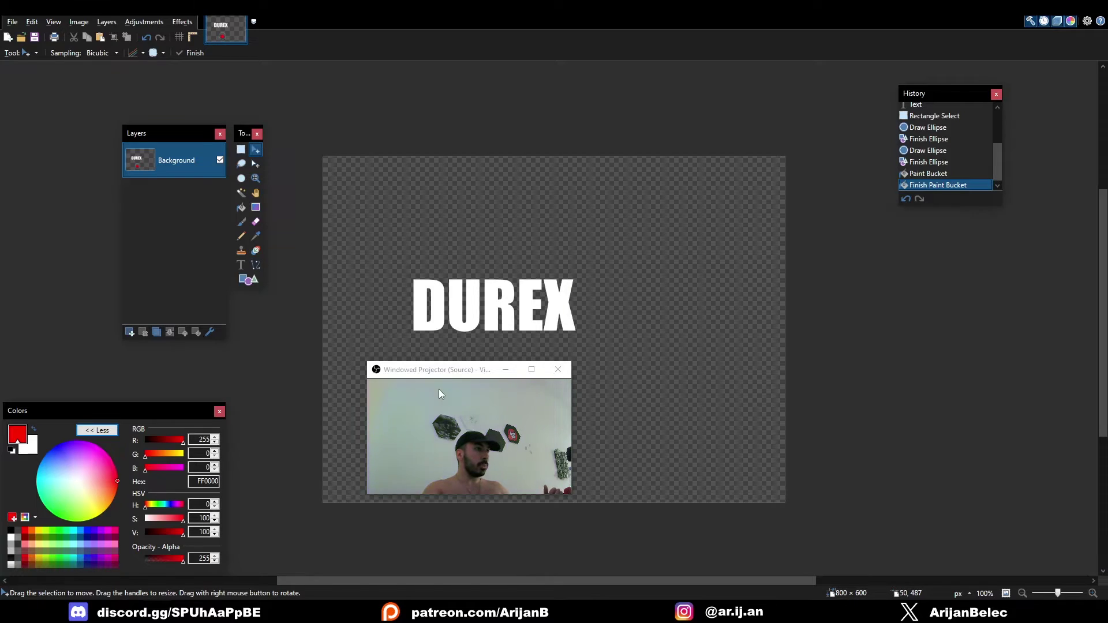
{"action": "left_click_drag", "start_coordinate": [444, 390], "coordinate": [252, 393]}
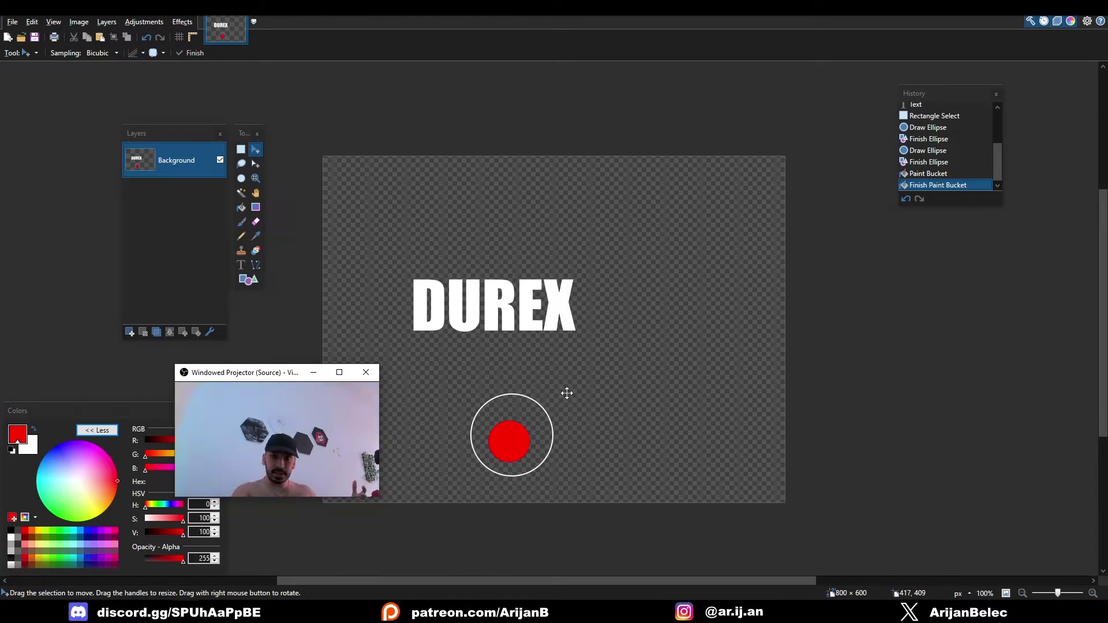
{"action": "left_click", "coordinate": [592, 412]}
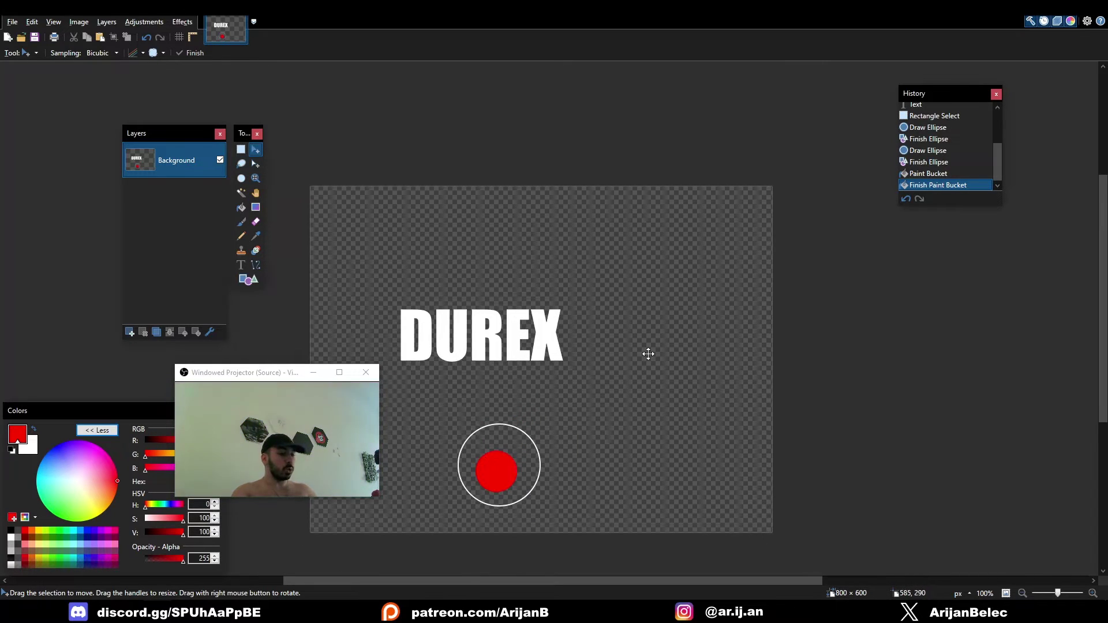
{"action": "key", "text": "ctrl+n"}
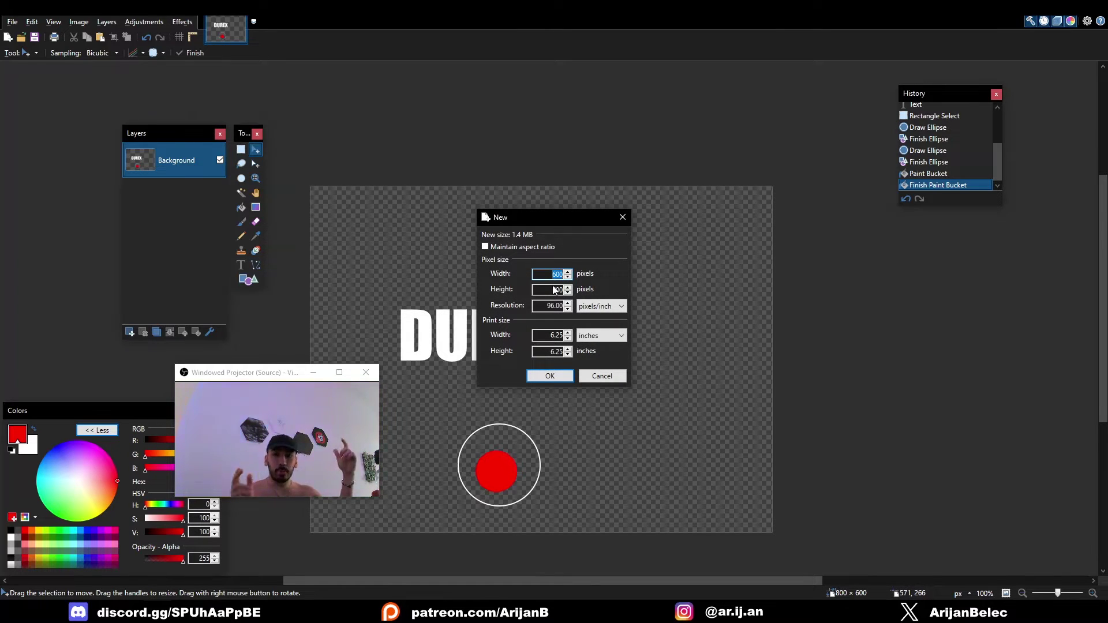
{"action": "left_click", "coordinate": [553, 376]}
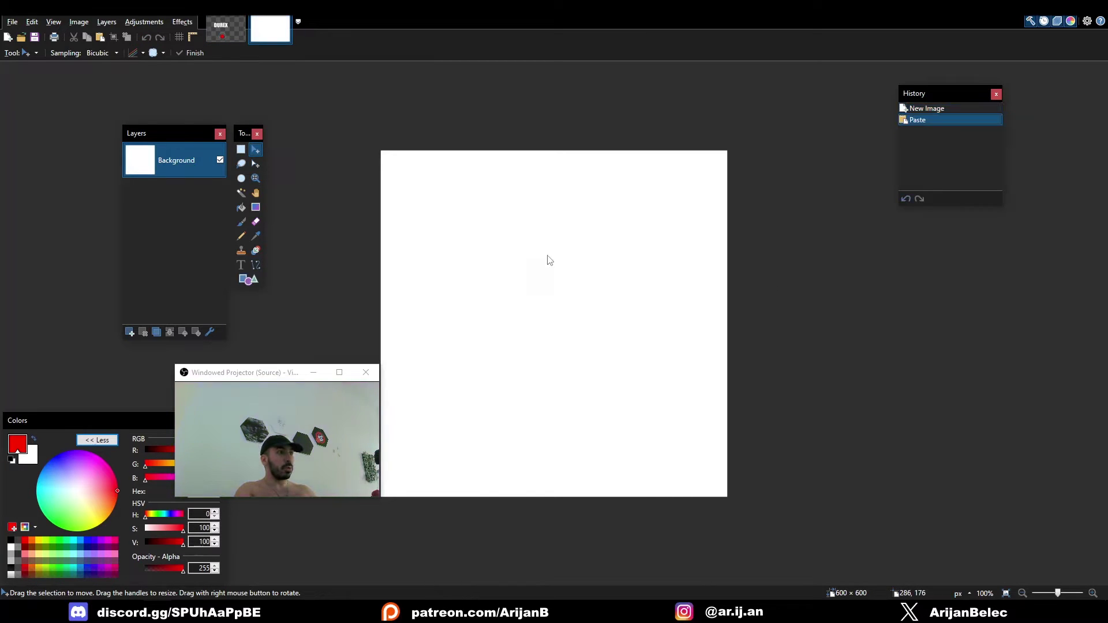
{"action": "key", "text": "ctrl+v"}
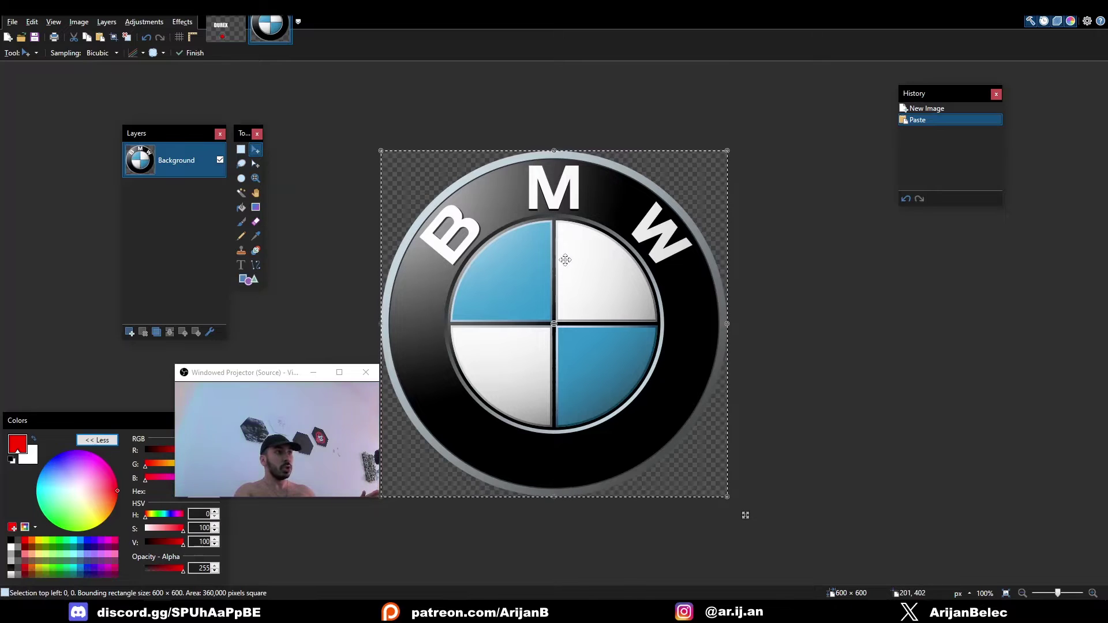
{"action": "scroll", "coordinate": [443, 156], "scroll_direction": "up", "scroll_amount": 5, "text": "ctrl"}
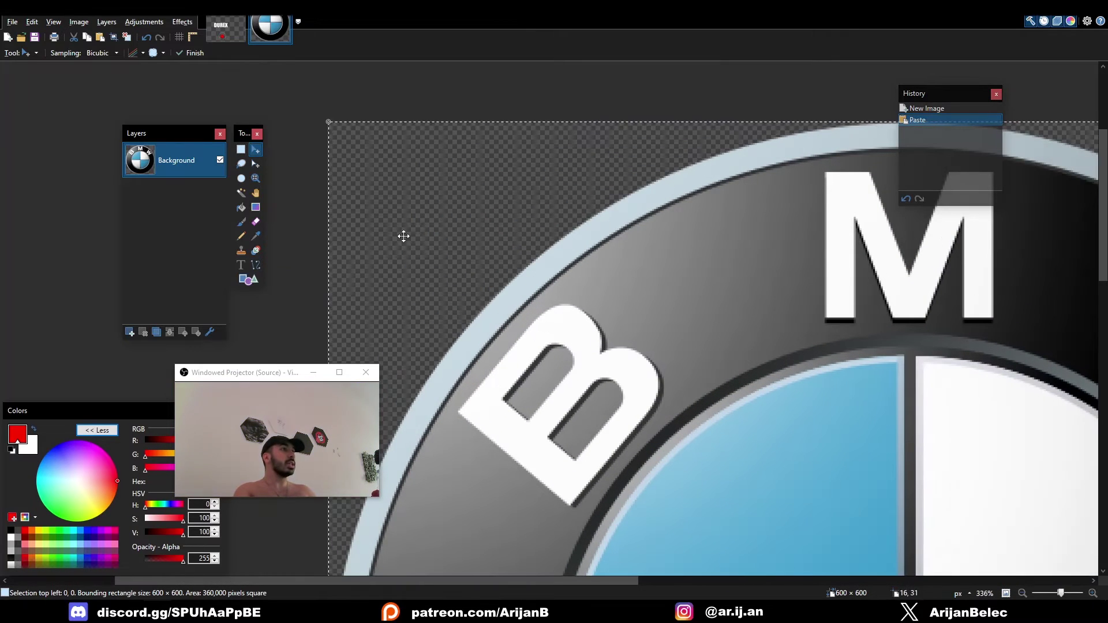
{"action": "key", "text": "ctrl+b"}
{"action": "left_click", "coordinate": [19, 24]}
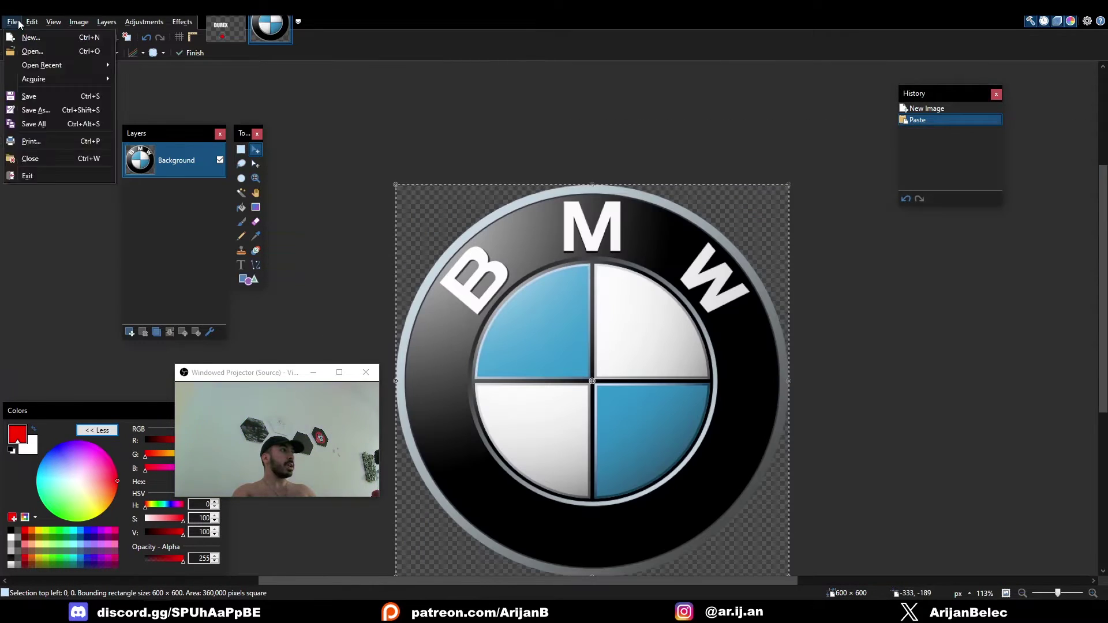
{"action": "left_click", "coordinate": [20, 23]}
{"action": "left_click", "coordinate": [20, 23]}
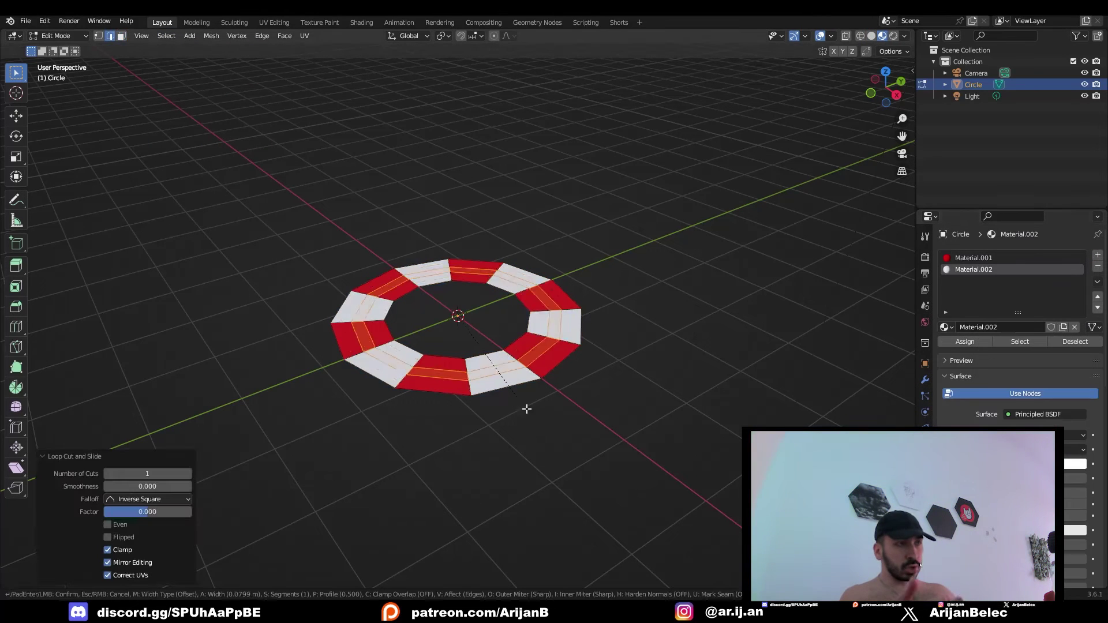
Step: In Blender, bevel the centre edge loop around the red-and-white striped ring by about 0.27 m
{"action": "key", "text": "ctrl+b"}
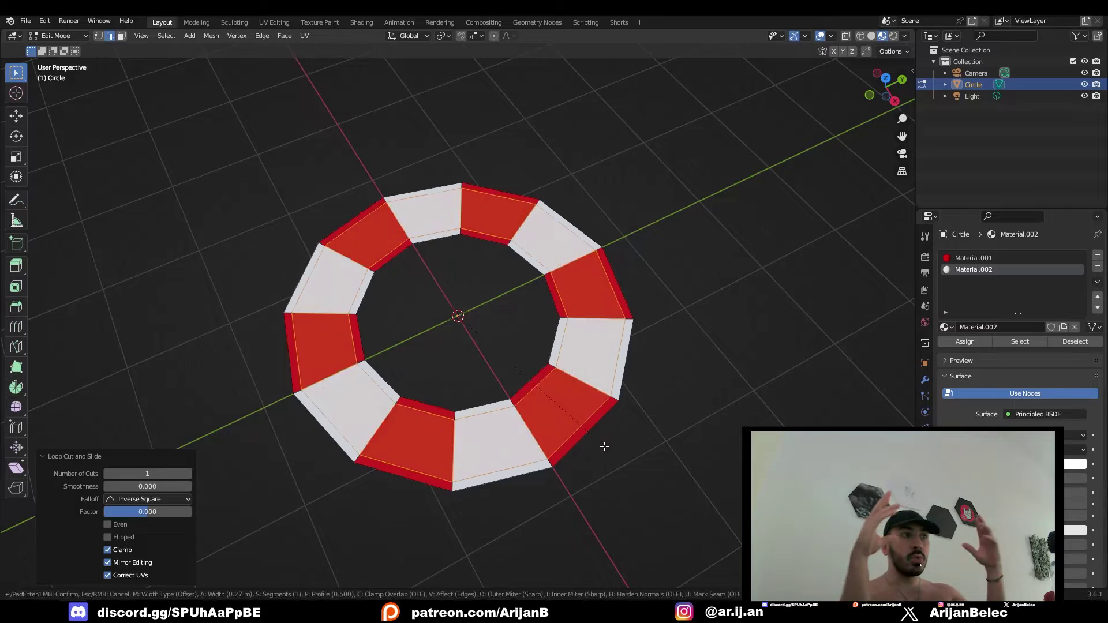
{"action": "left_click", "coordinate": [601, 446]}
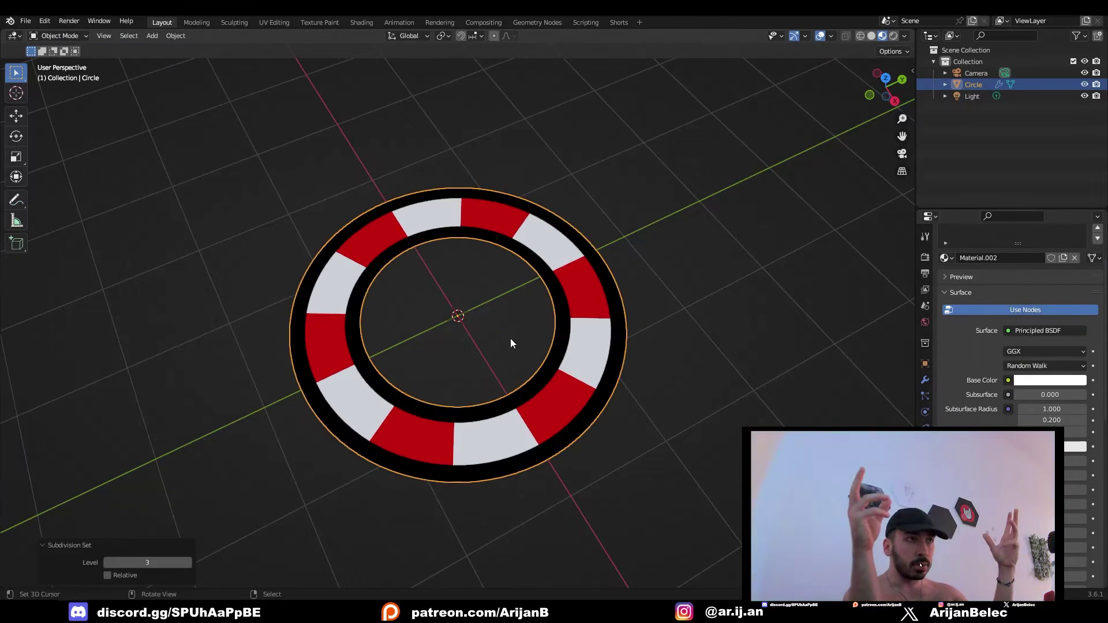
Step: Add a plane mesh to the ring scene and scale it along the X axis
{"action": "key", "text": "shift+a"}
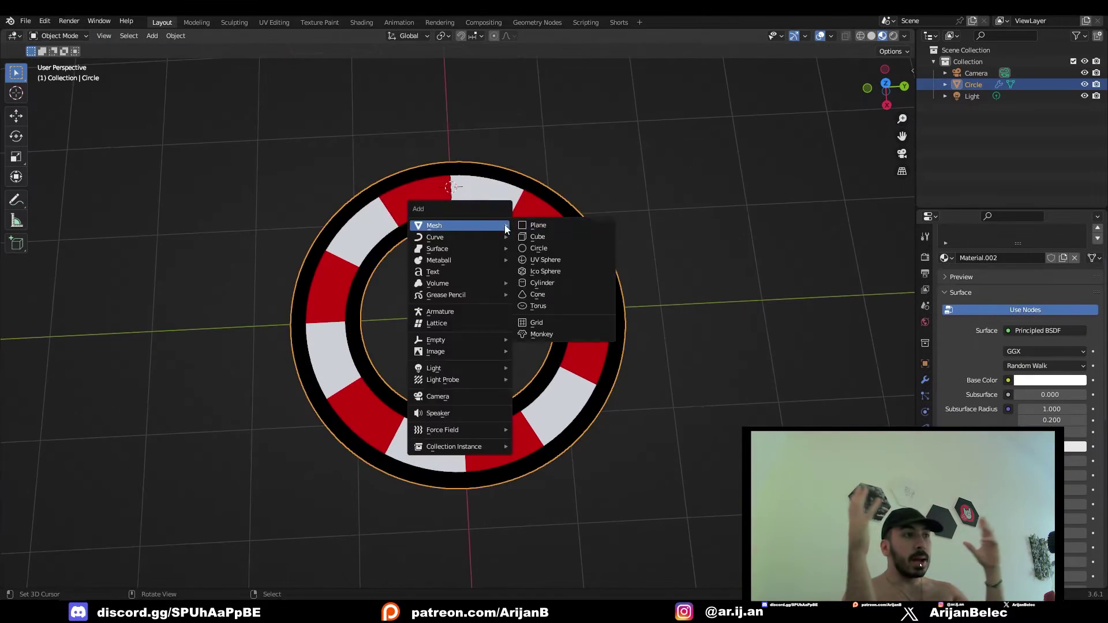
{"action": "left_click", "coordinate": [537, 225]}
{"action": "key", "text": "s"}
{"action": "key", "text": "x"}
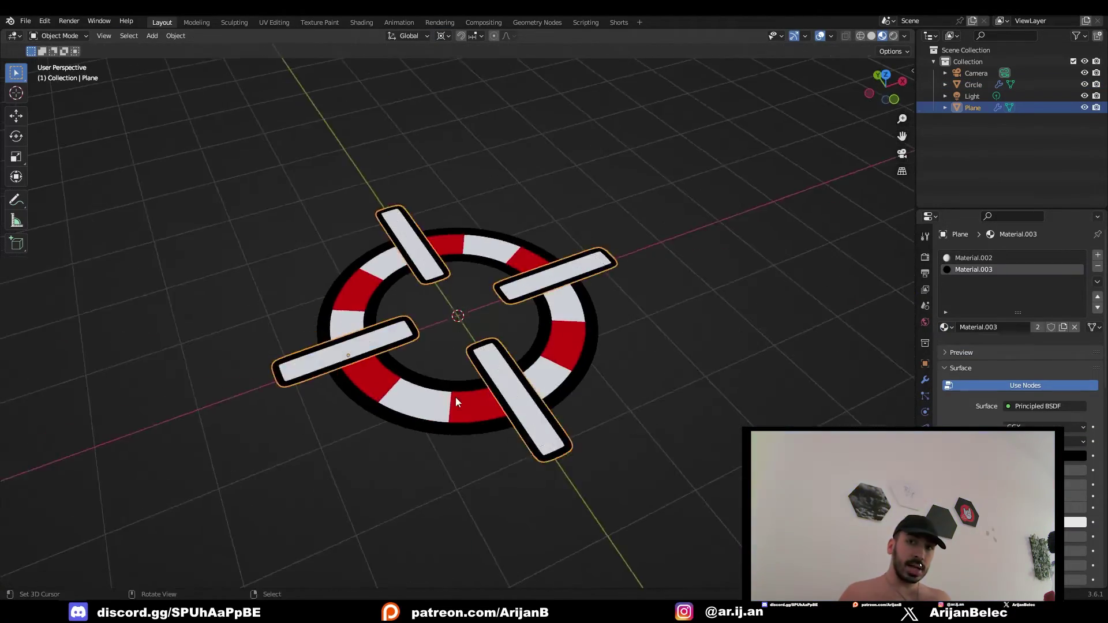
Step: Deselect all objects in the scene
{"action": "key", "text": "alt+a"}
{"action": "middle_click_drag", "start_coordinate": [456, 402], "coordinate": [485, 414]}
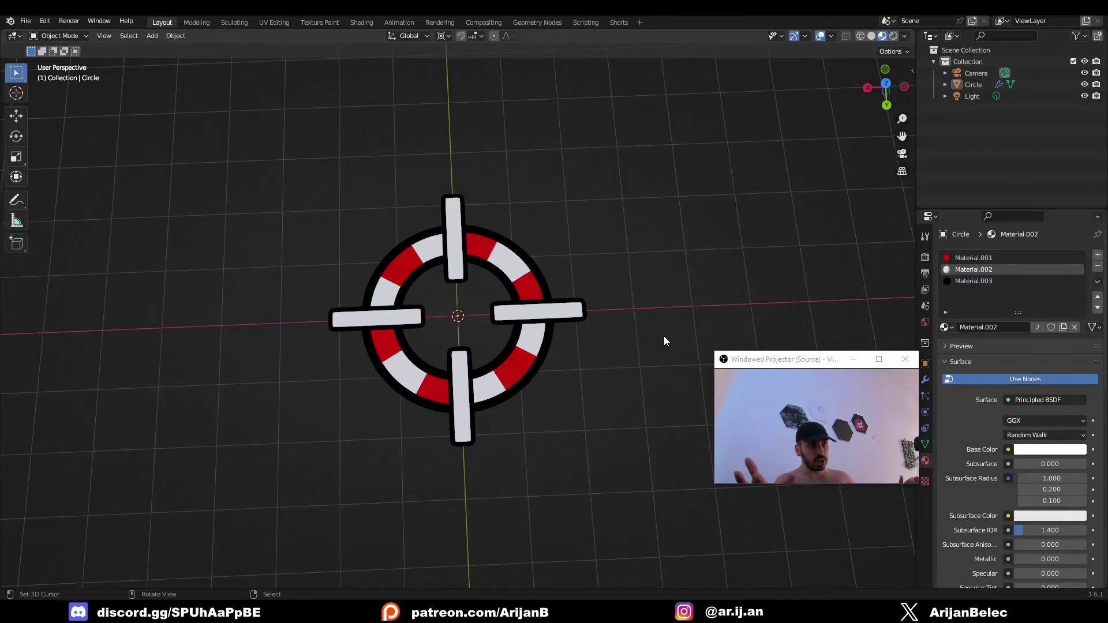
Step: View the striped ring logo straight from above through the camera and select that camera
{"action": "key", "text": "KP_7"}
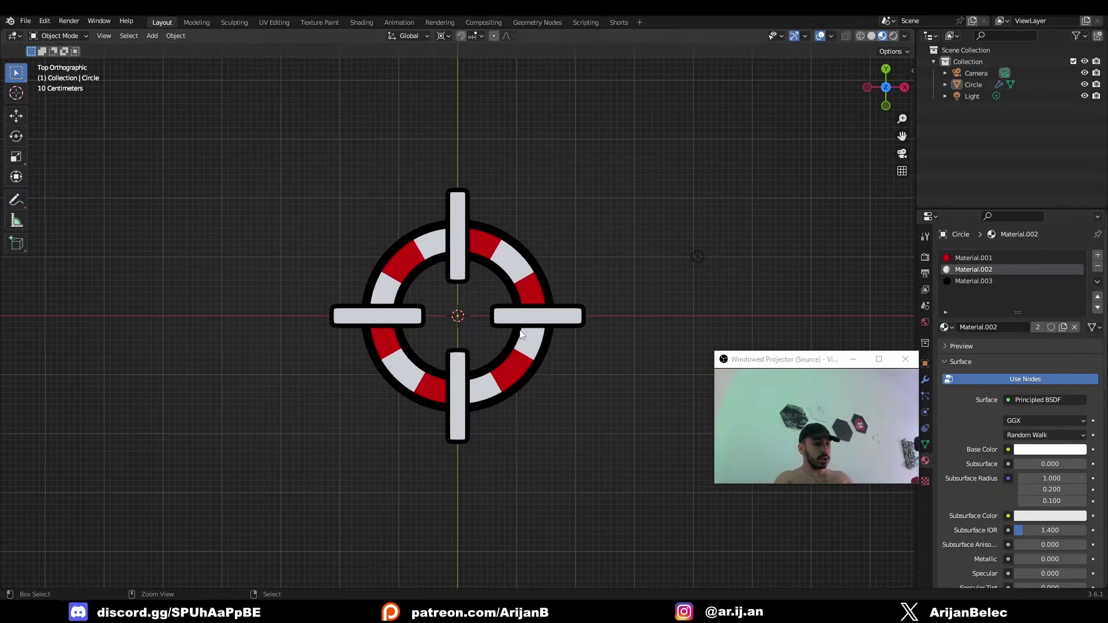
{"action": "key", "text": "KP_0"}
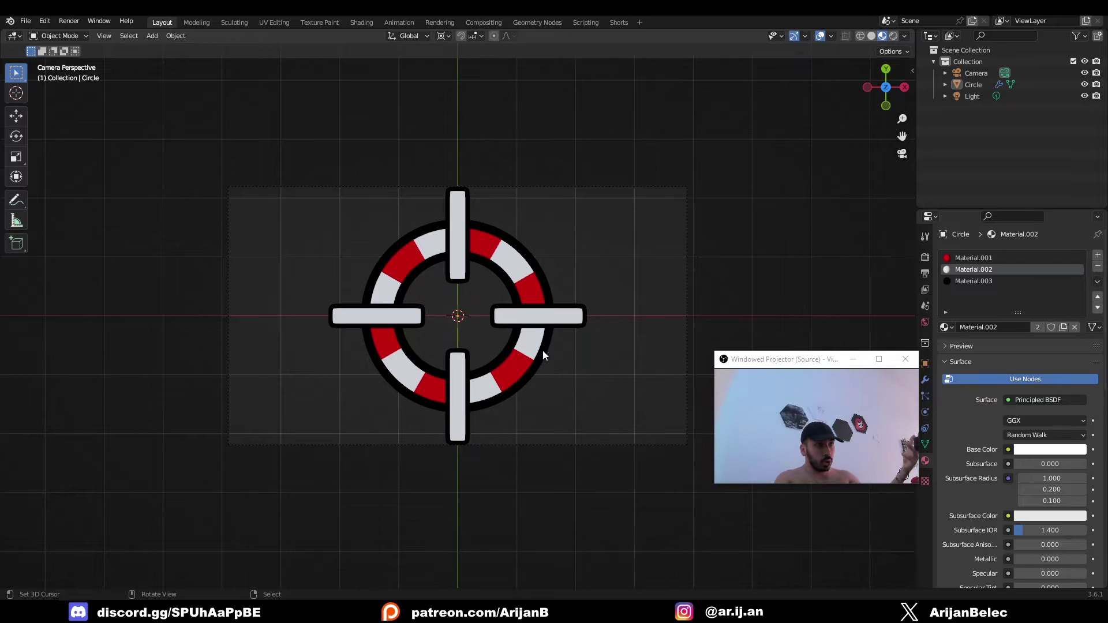
{"action": "key", "text": "shift+a"}
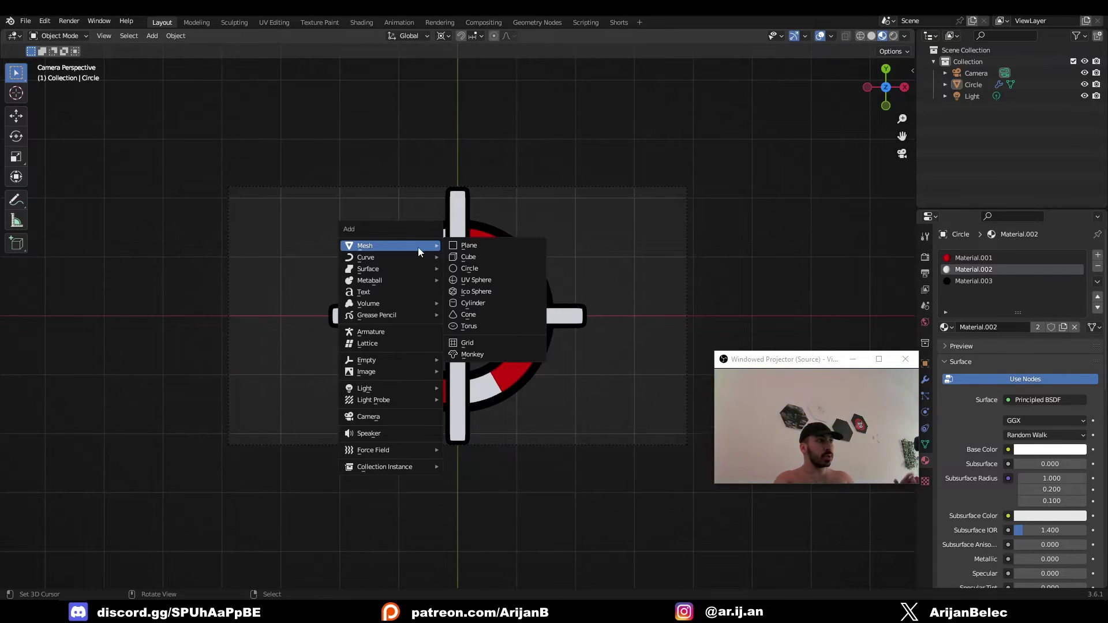
{"action": "left_click", "coordinate": [387, 415]}
{"action": "left_click_drag", "start_coordinate": [826, 402], "coordinate": [614, 381]}
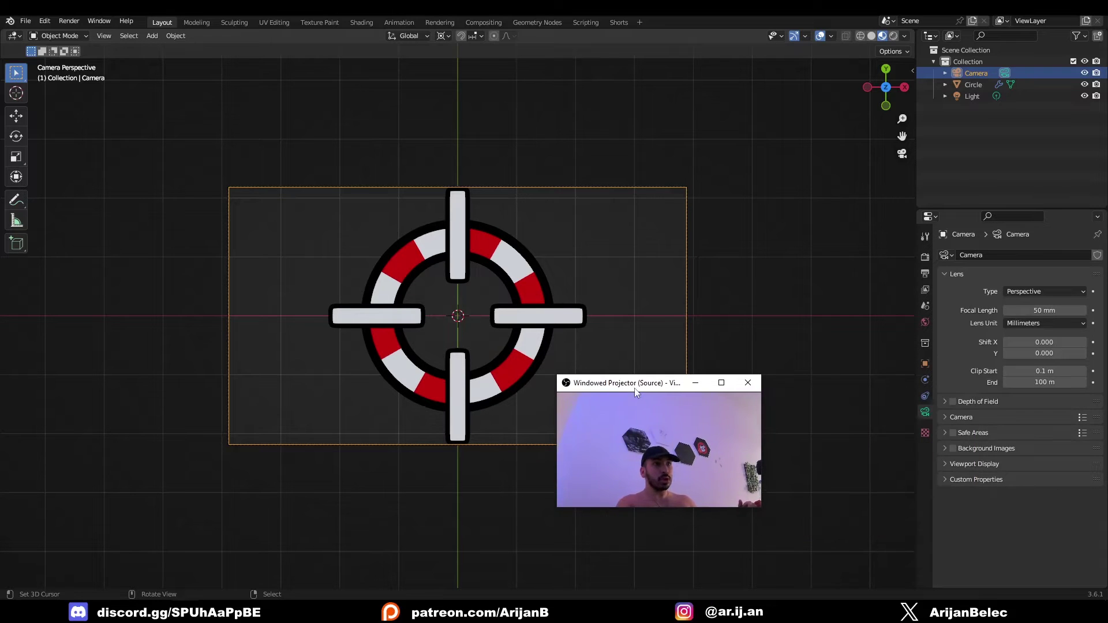
Step: Change the camera's lens type to Orthographic and adjust its orthographic scale so the whole logo fits inside the frame
{"action": "left_click", "coordinate": [1027, 291]}
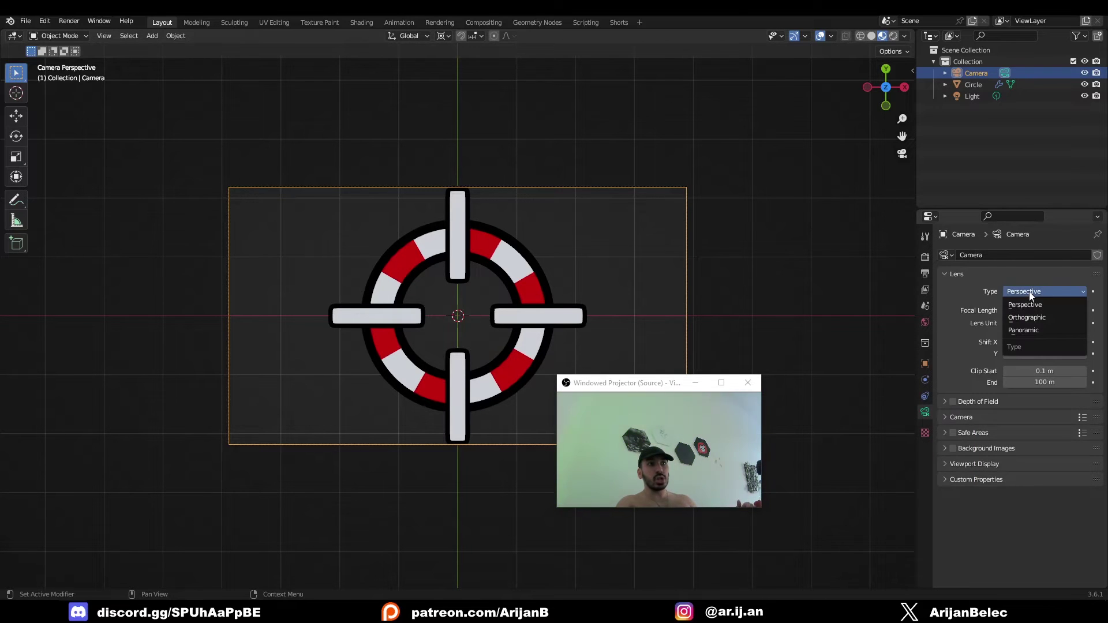
{"action": "left_click", "coordinate": [1034, 317]}
{"action": "left_click_drag", "start_coordinate": [1044, 311], "coordinate": [1071, 311]}
Step: Set the output resolution to 1024 × 1024 pixels and tighten the camera's orthographic scale to 5.914
{"action": "left_click", "coordinate": [924, 275]}
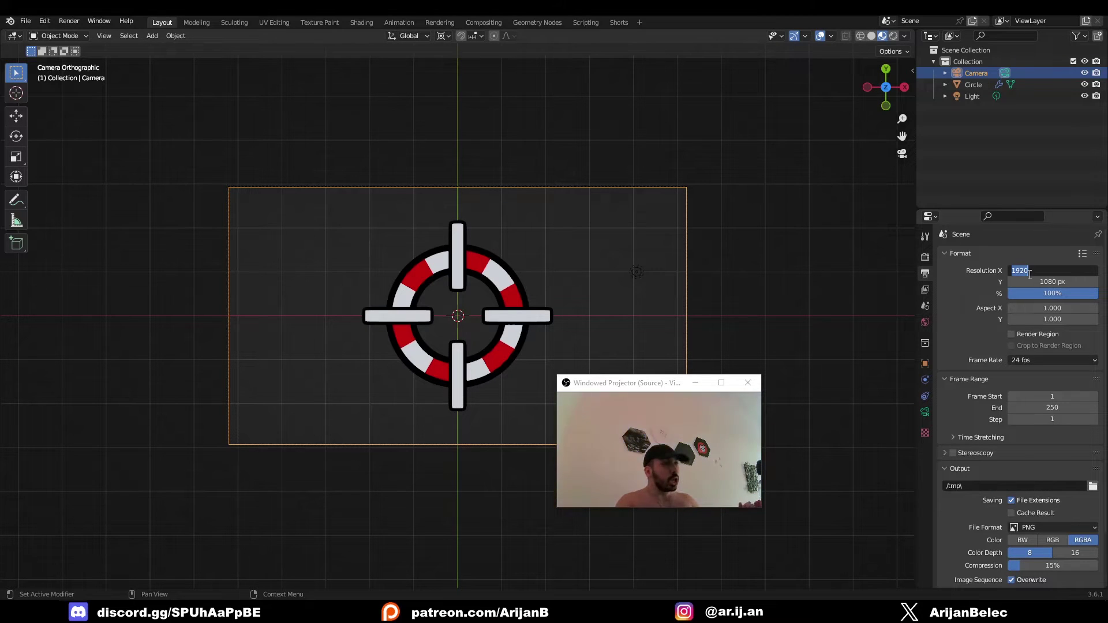
{"action": "type", "text": "10"}
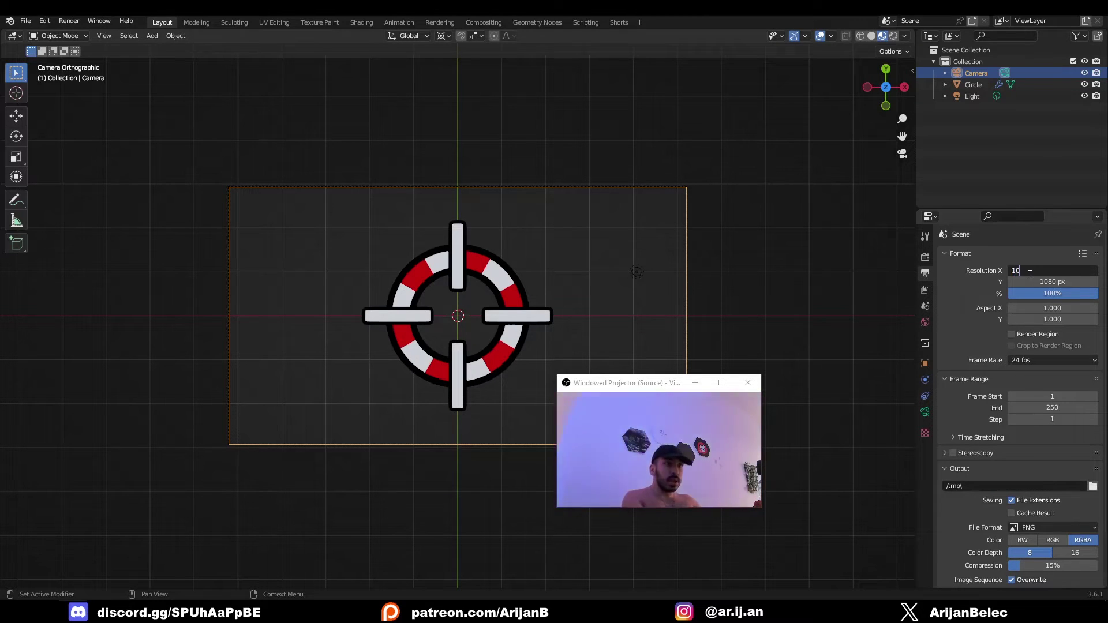
{"action": "type", "text": "24"}
{"action": "key", "text": "Return"}
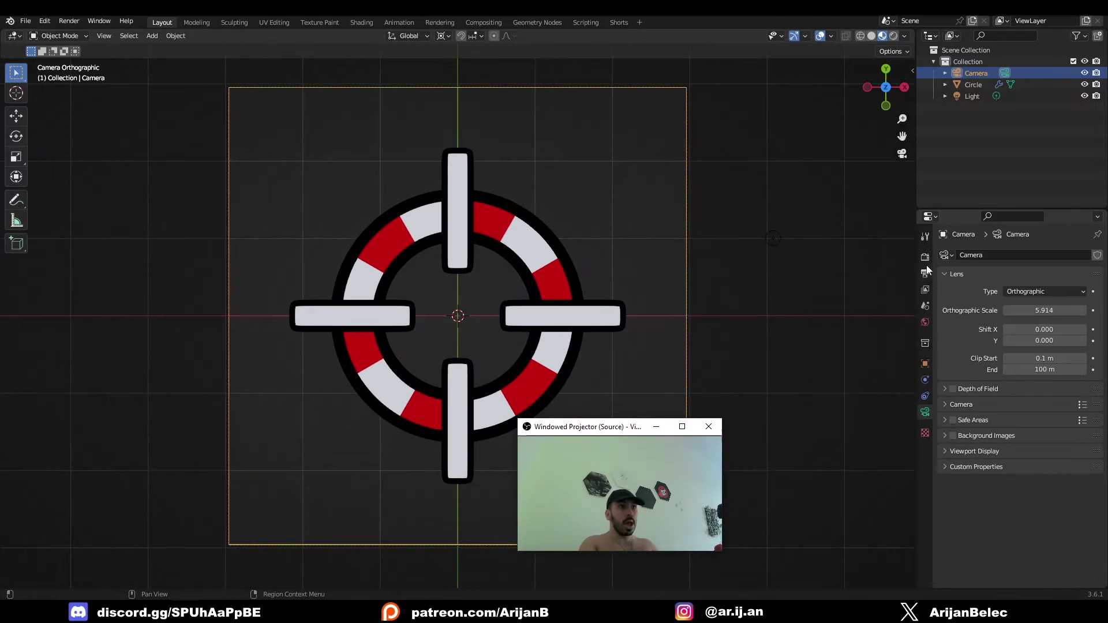
Step: Make the render background transparent in the film settings and preview the logo in rendered shading
{"action": "left_click", "coordinate": [925, 257]}
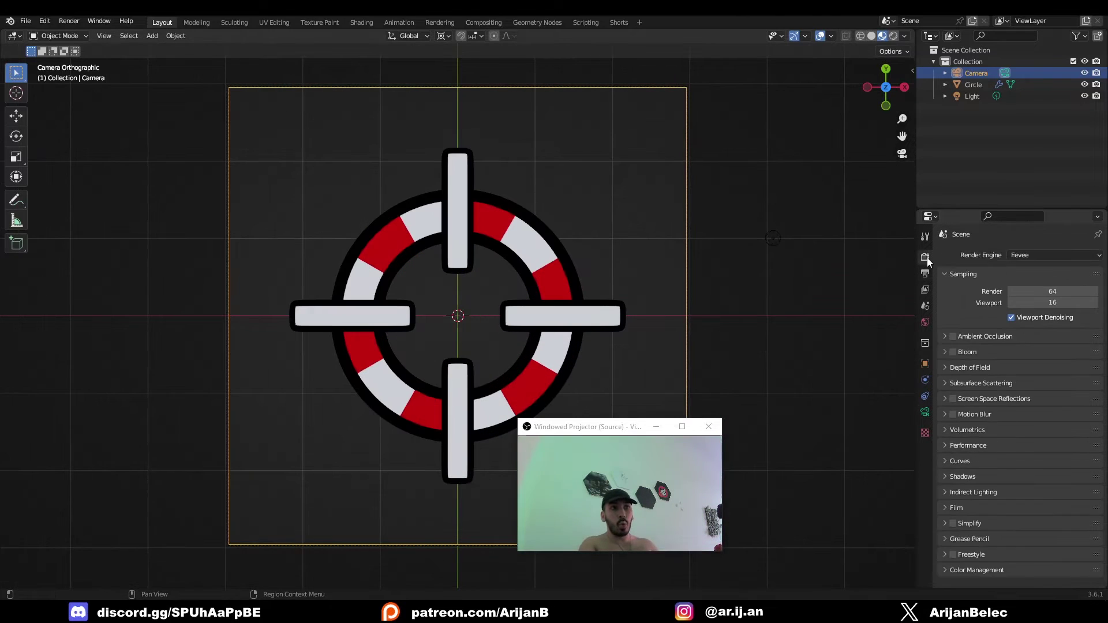
{"action": "left_click", "coordinate": [946, 508]}
{"action": "scroll", "coordinate": [961, 464], "scroll_direction": "down", "scroll_amount": 2}
{"action": "left_click", "coordinate": [1006, 500]}
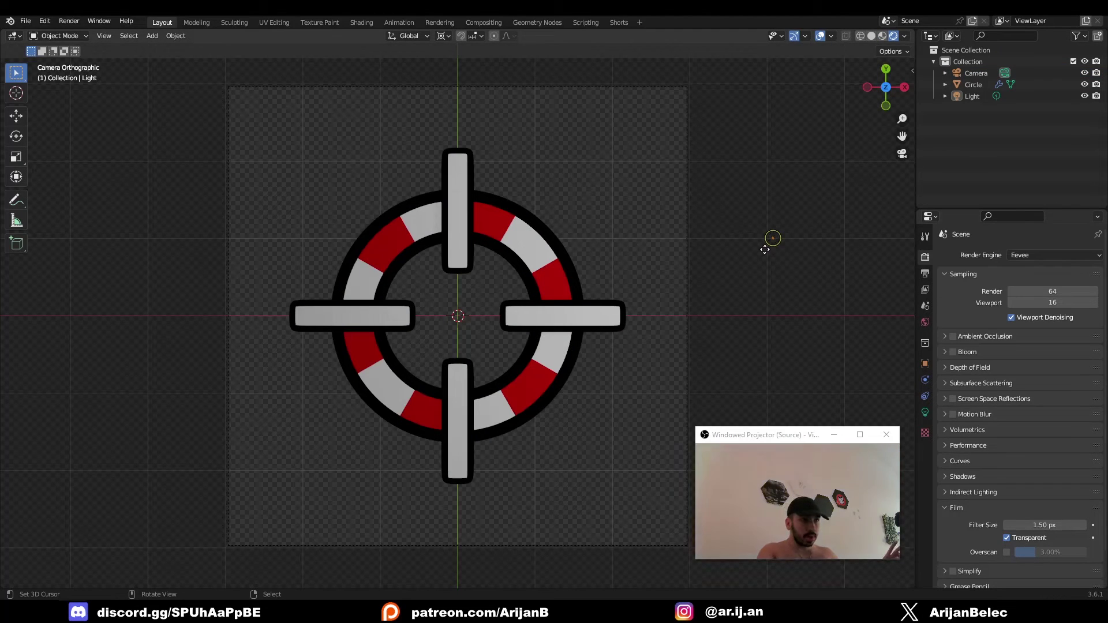
Step: Set the point light's power to 5555 W and move the light over the centre of the ring
{"action": "left_click", "coordinate": [773, 237]}
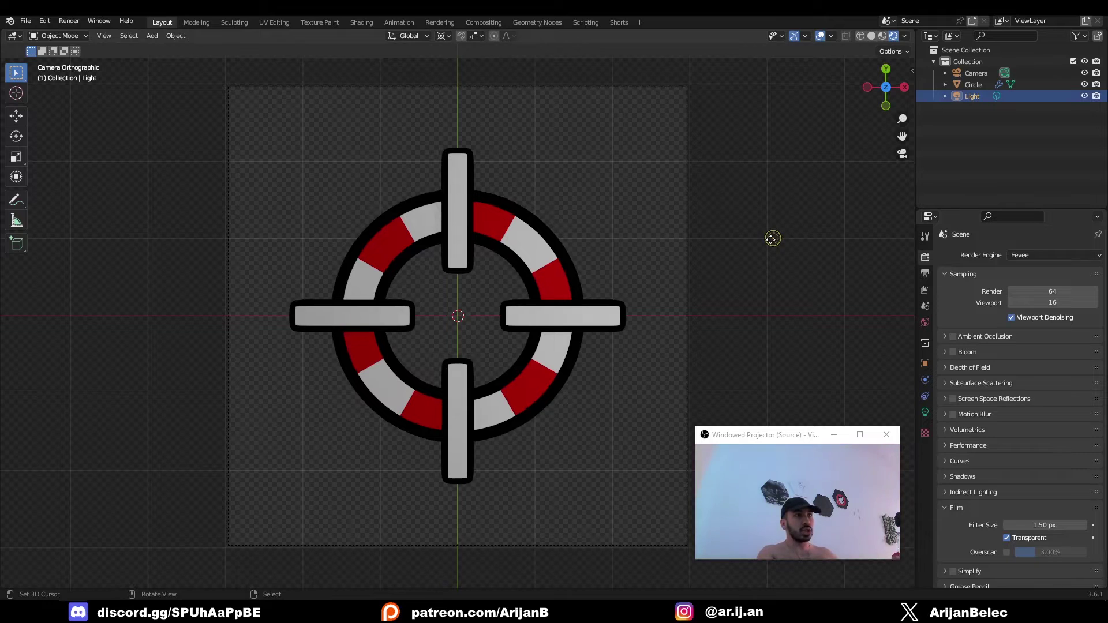
{"action": "left_click", "coordinate": [925, 412]}
{"action": "mouse_move", "coordinate": [1038, 334]}
{"action": "left_mouse_down"}
{"action": "mouse_move", "coordinate": [1062, 334]}
{"action": "mouse_move", "coordinate": [1045, 323]}
{"action": "left_mouse_up"}
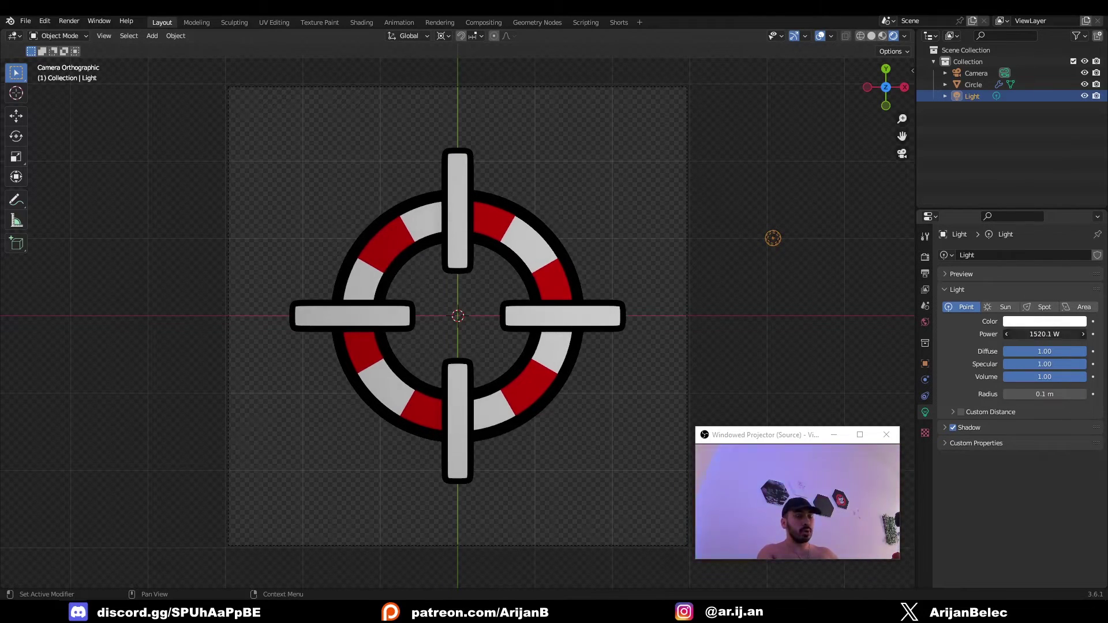
{"action": "left_click", "coordinate": [1043, 334]}
{"action": "type", "text": "5555"}
{"action": "key", "text": "Return"}
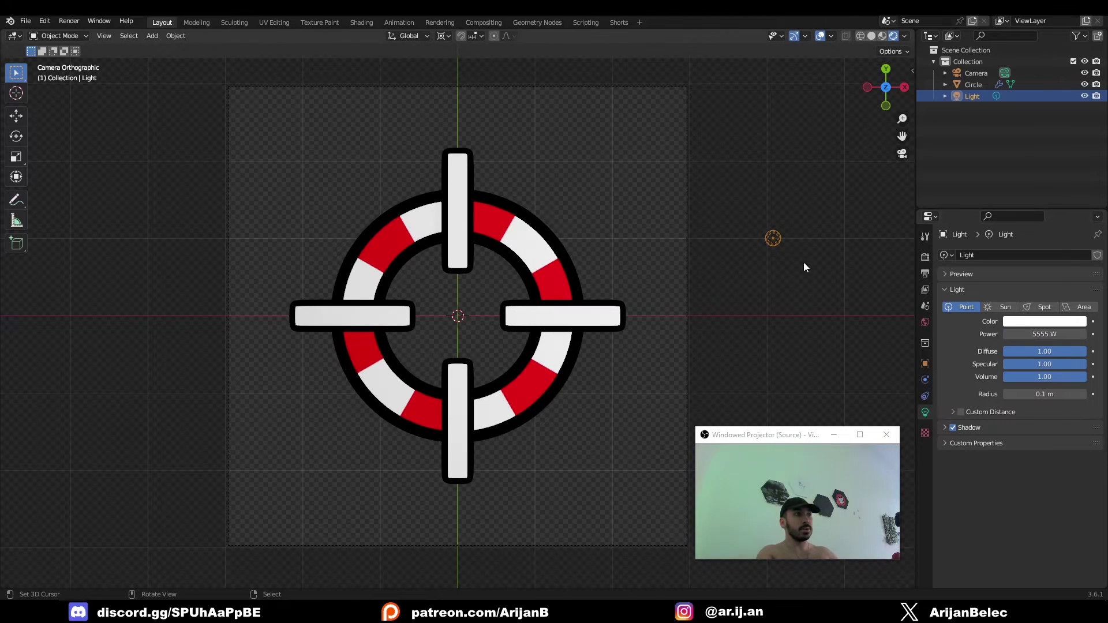
{"action": "key", "text": "g"}
{"action": "left_click", "coordinate": [495, 339]}
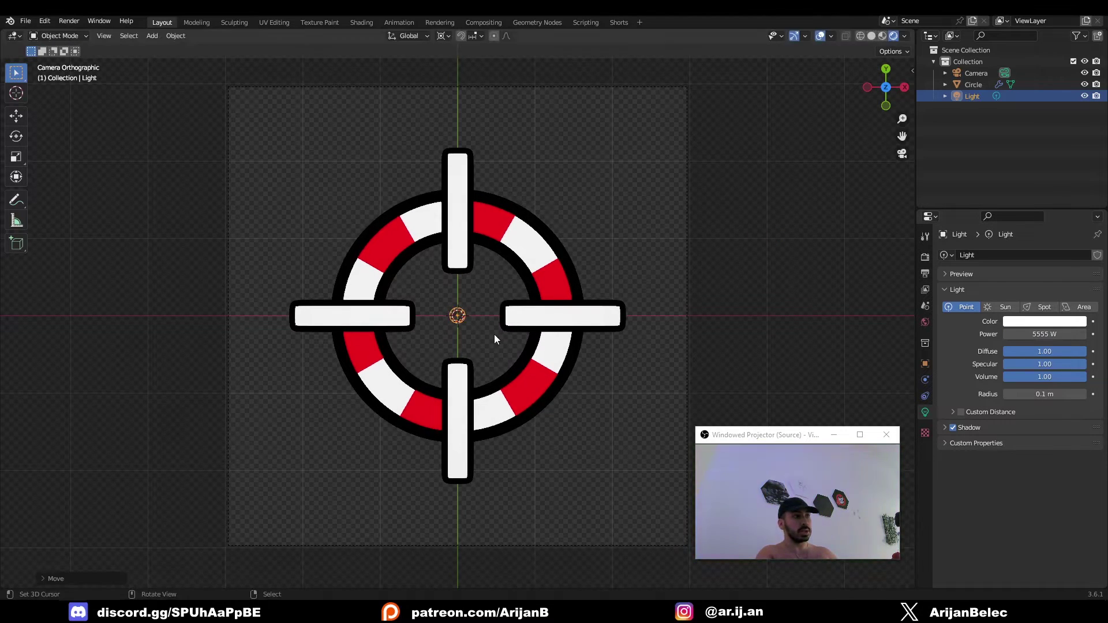
Step: Render the logo from the camera and save the result as an RGBA PNG named 3D Cursor.png
{"action": "left_click", "coordinate": [686, 318]}
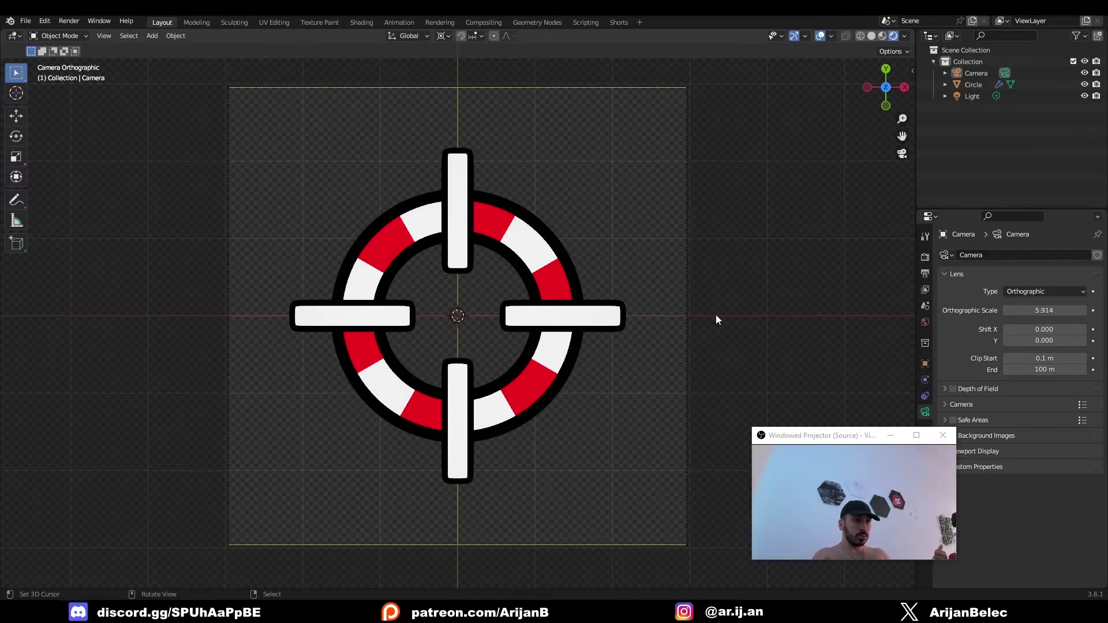
{"action": "key", "text": "F12"}
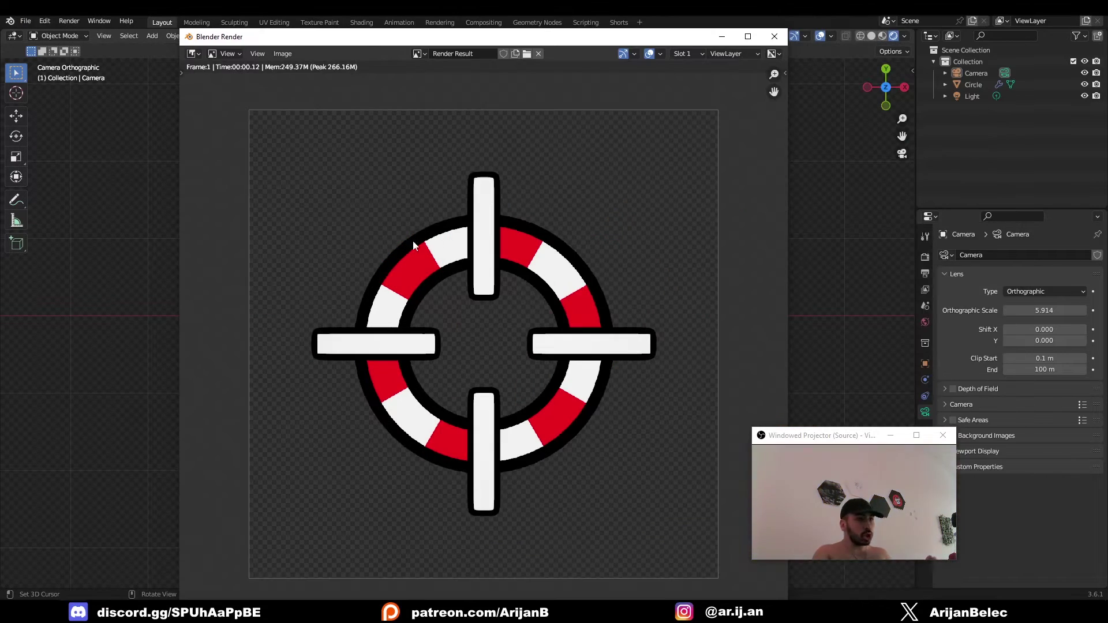
{"action": "left_click", "coordinate": [283, 55]}
{"action": "left_click", "coordinate": [301, 163]}
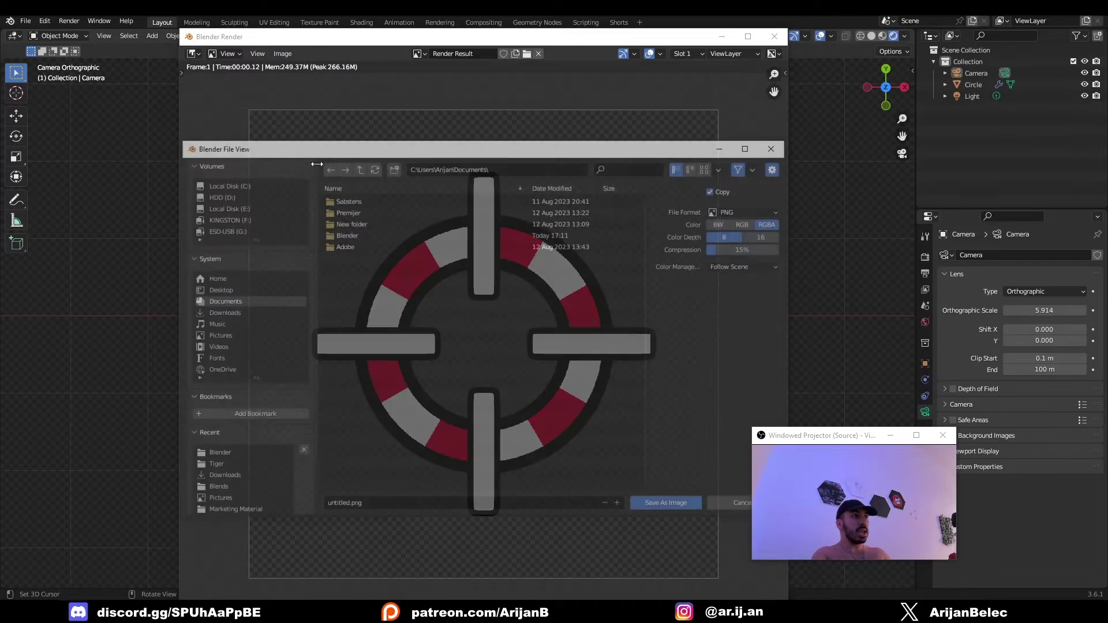
{"action": "left_click", "coordinate": [752, 210]}
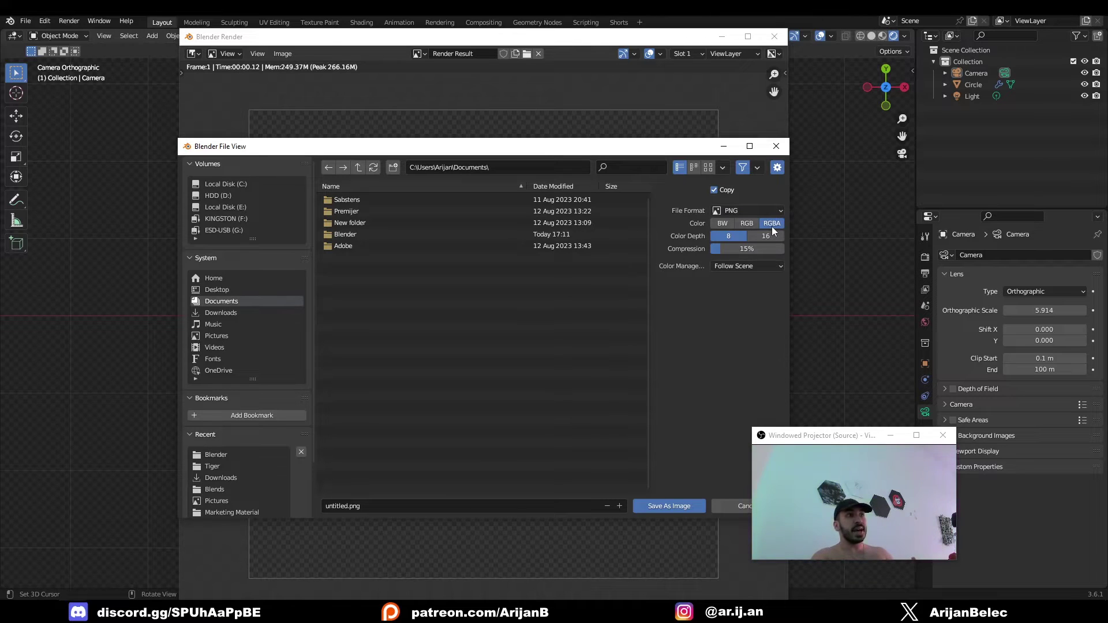
{"action": "left_click", "coordinate": [376, 505]}
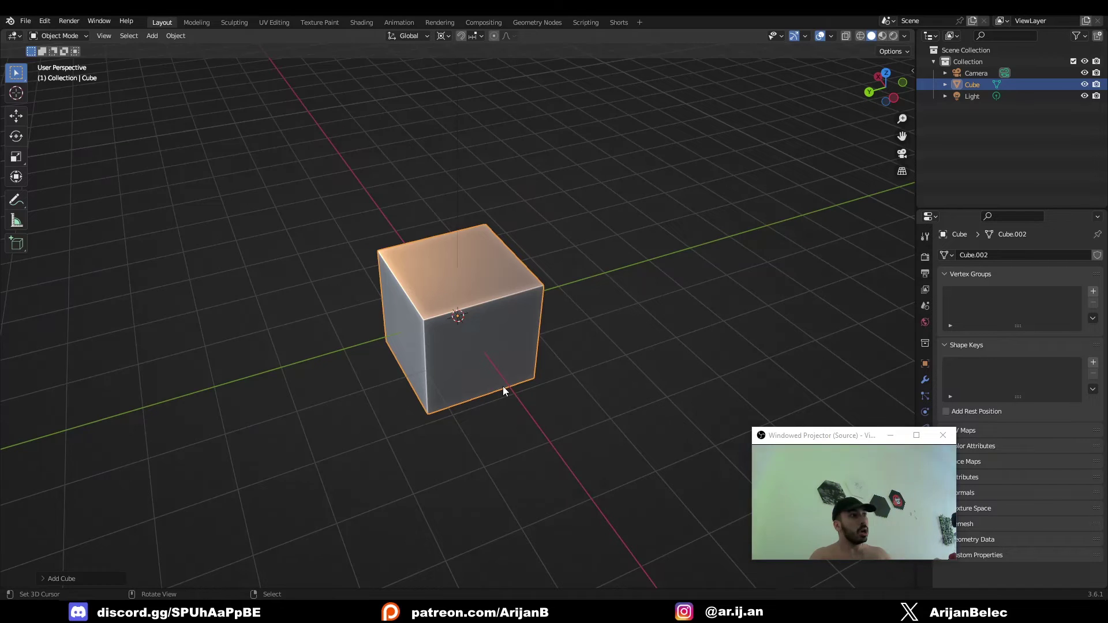
Step: Create a new material for the cube in the Shading workspace
{"action": "middle_click_drag", "start_coordinate": [483, 308], "coordinate": [437, 334]}
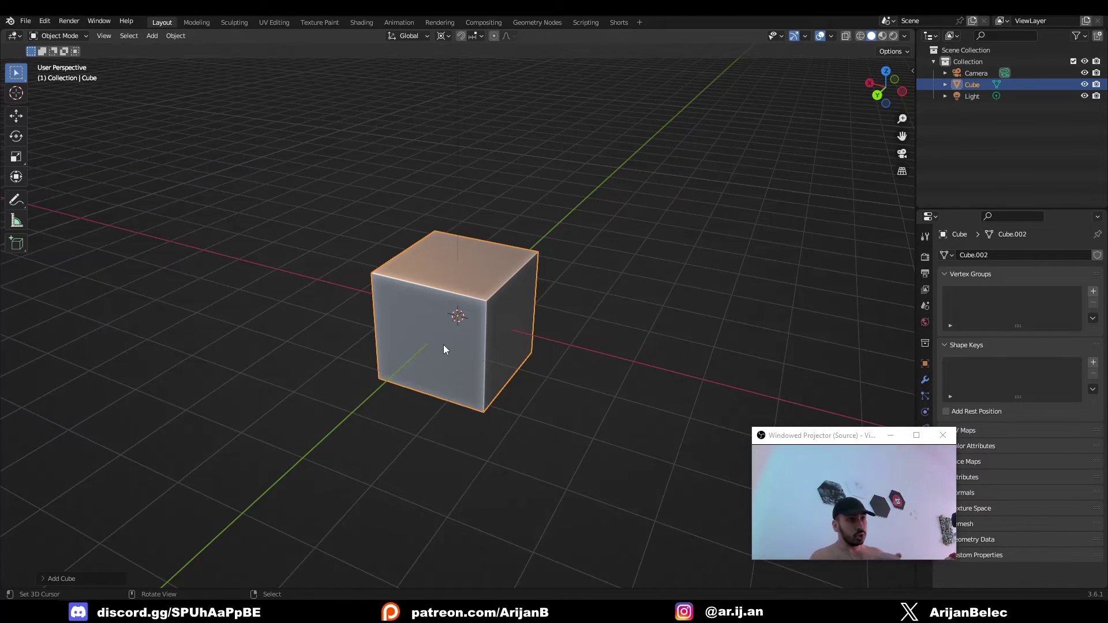
{"action": "left_click", "coordinate": [359, 25]}
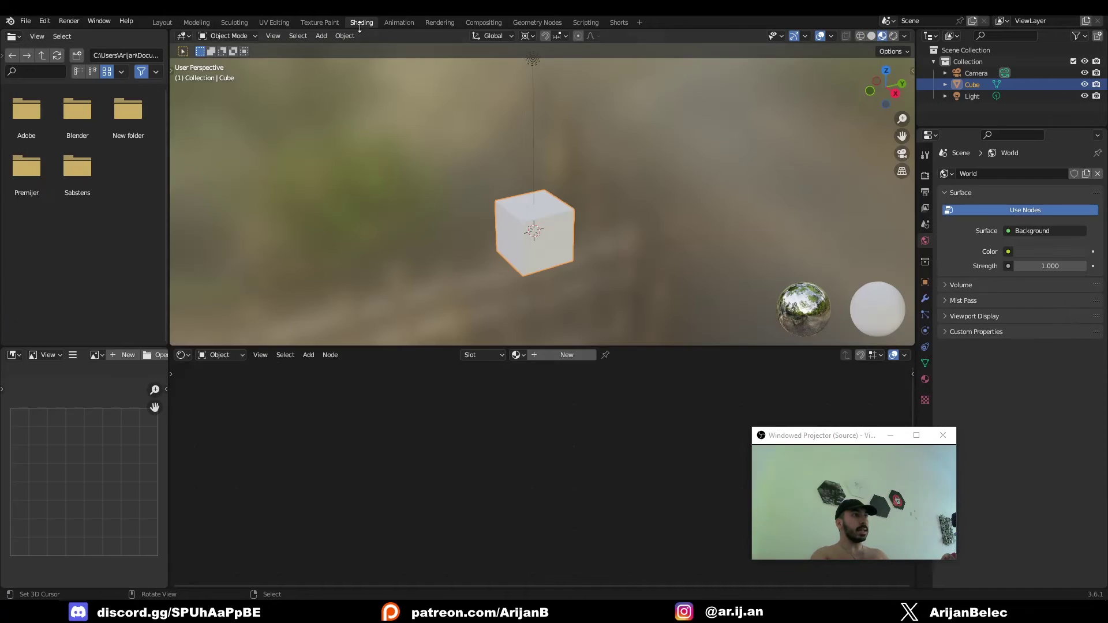
{"action": "left_click", "coordinate": [553, 354]}
{"action": "scroll", "coordinate": [403, 459], "scroll_direction": "up", "scroll_amount": 2}
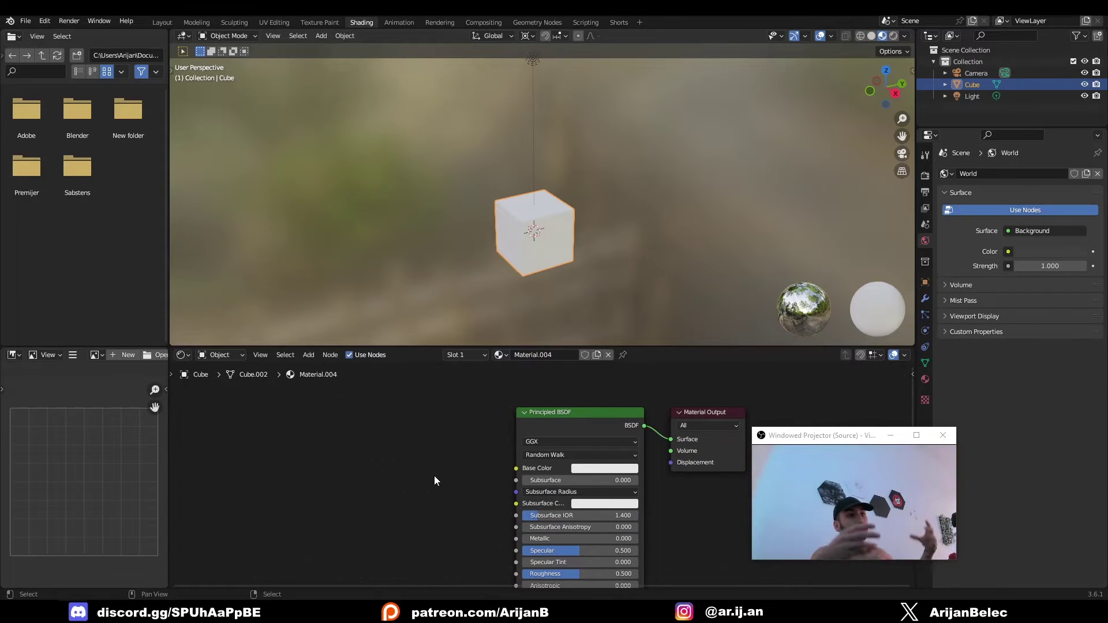
Step: Add an Image Texture node beside the Principled BSDF in the cube's material
{"action": "key", "text": "shift+a"}
{"action": "type", "text": "image"}
{"action": "key", "text": "Return"}
{"action": "left_click", "coordinate": [404, 444]}
Step: Create a new 1024 × 1024 px image named Texture painting with a green fill colour in the texture node
{"action": "left_click", "coordinate": [395, 458]}
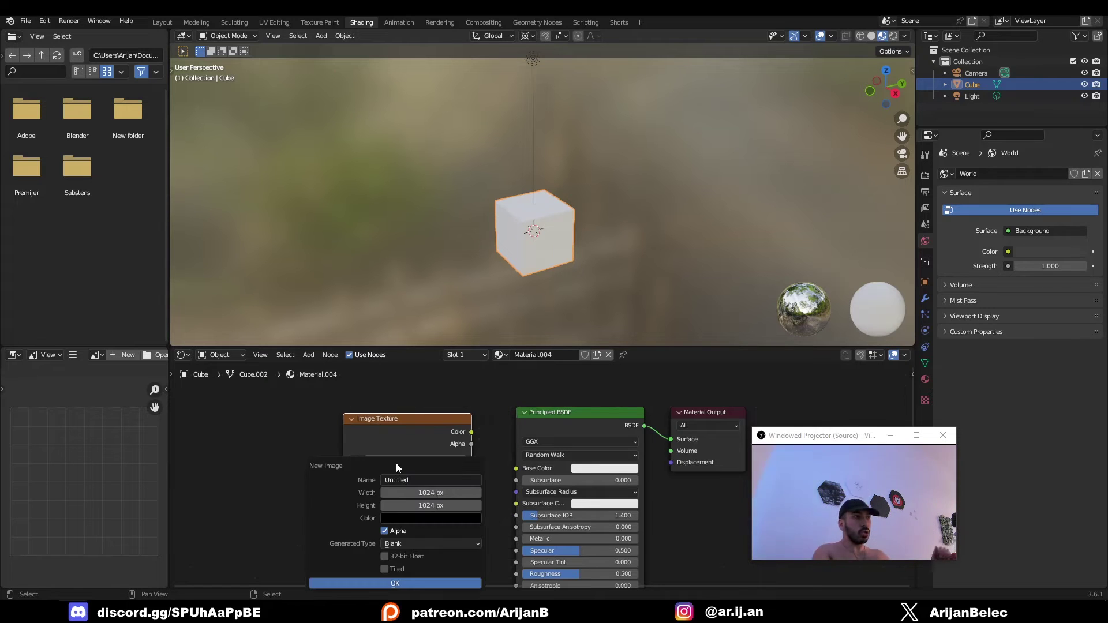
{"action": "left_click", "coordinate": [440, 478]}
{"action": "type", "text": "Texture painting"}
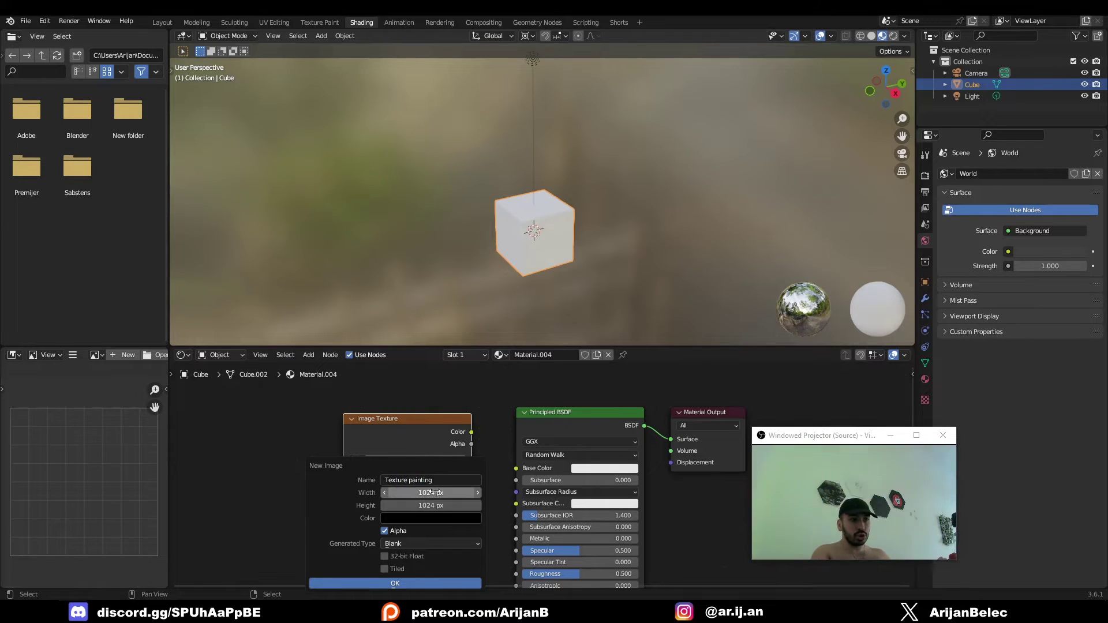
{"action": "left_click", "coordinate": [424, 517]}
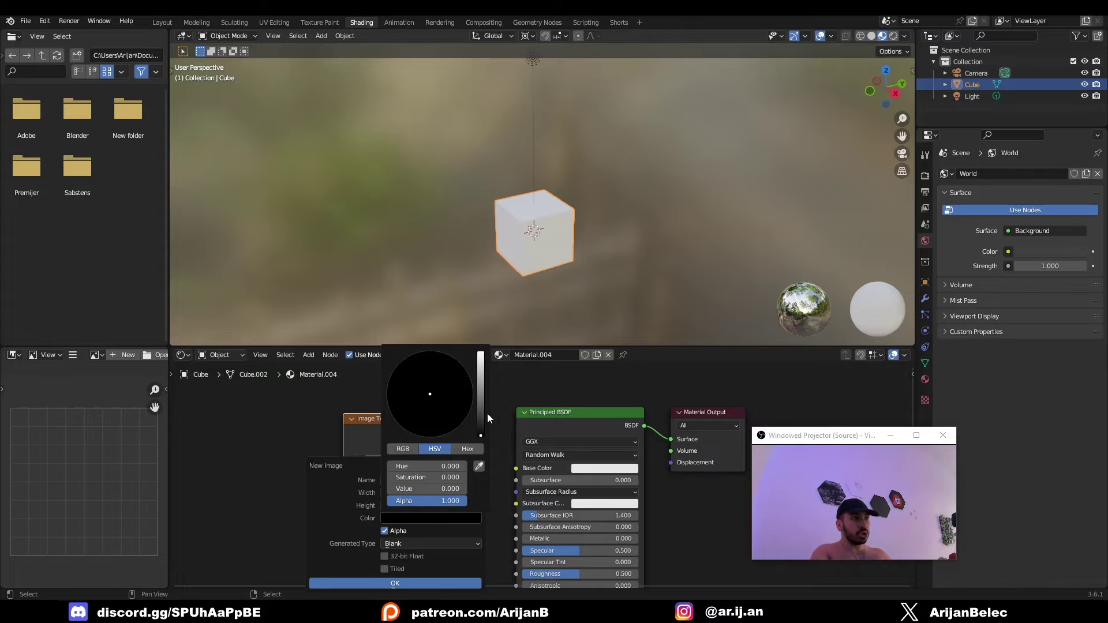
{"action": "left_click", "coordinate": [472, 388]}
{"action": "key", "text": "Return"}
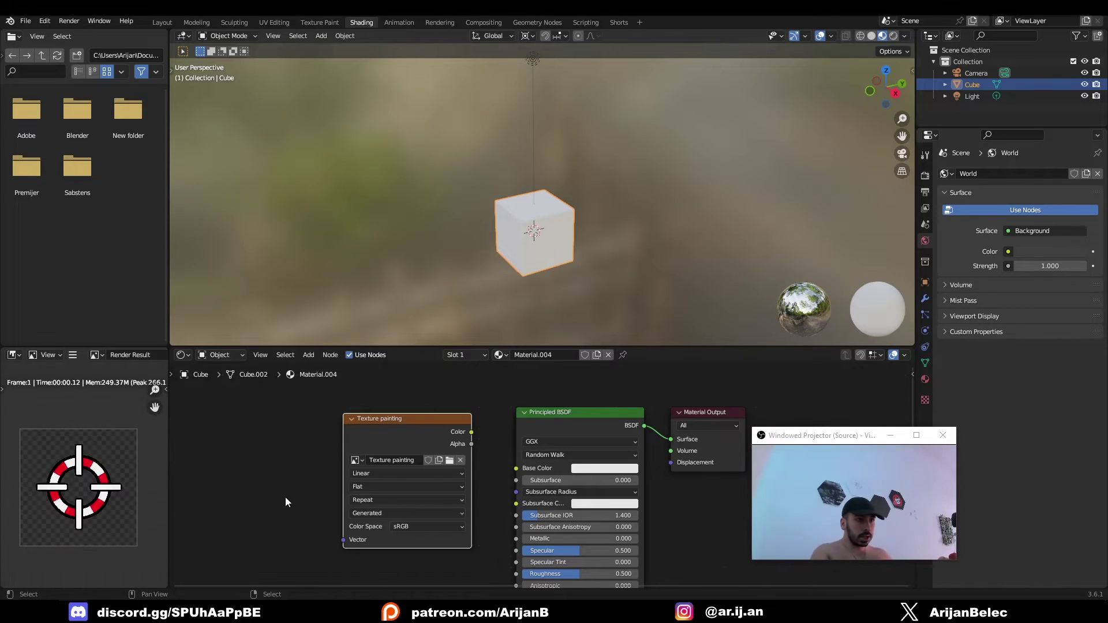
Step: Display the Texture painting image in the image editor and widen that editor area
{"action": "left_click", "coordinate": [94, 354]}
{"action": "left_click", "coordinate": [119, 385]}
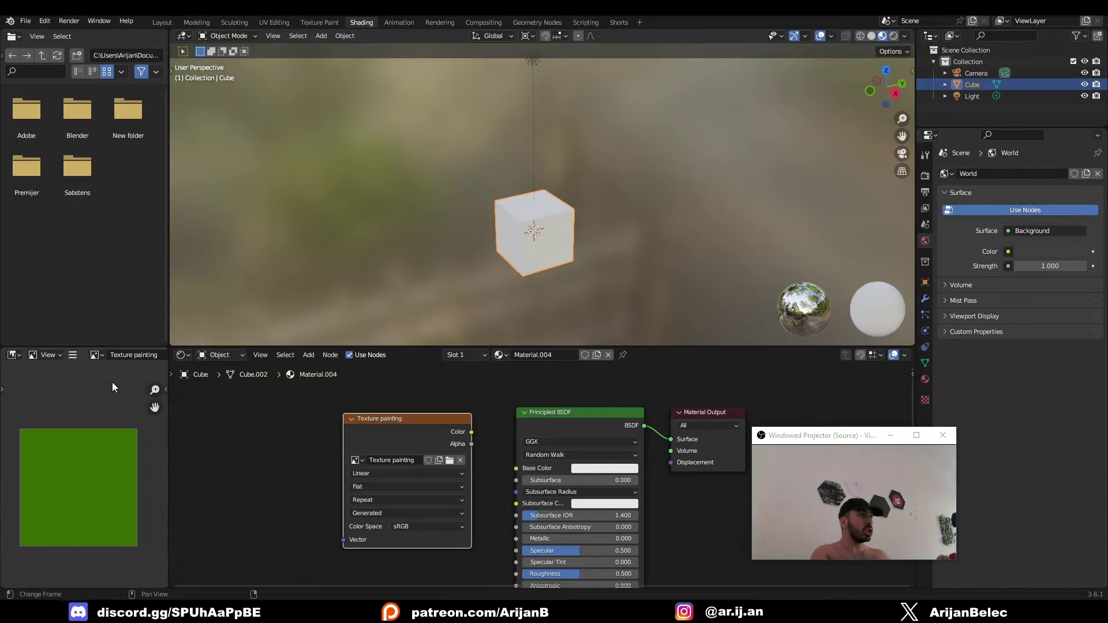
{"action": "scroll", "coordinate": [82, 477], "scroll_direction": "down", "scroll_amount": 1}
{"action": "scroll", "coordinate": [81, 477], "scroll_direction": "up", "scroll_amount": 2}
{"action": "left_click_drag", "start_coordinate": [166, 446], "coordinate": [242, 446]}
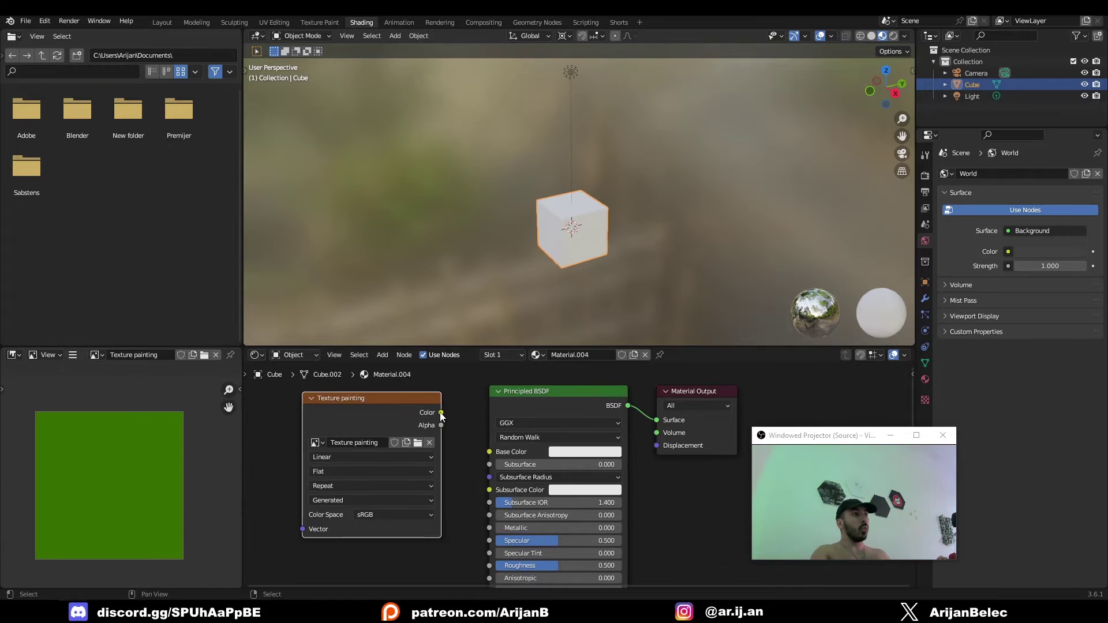
Step: Connect the texture node's Color output to the Principled BSDF's Base Color and switch to the Texture Paint workspace
{"action": "left_click_drag", "start_coordinate": [484, 457], "coordinate": [489, 452]}
{"action": "middle_click_drag", "start_coordinate": [555, 288], "coordinate": [519, 347]}
{"action": "scroll", "coordinate": [519, 347], "scroll_direction": "up", "scroll_amount": 2}
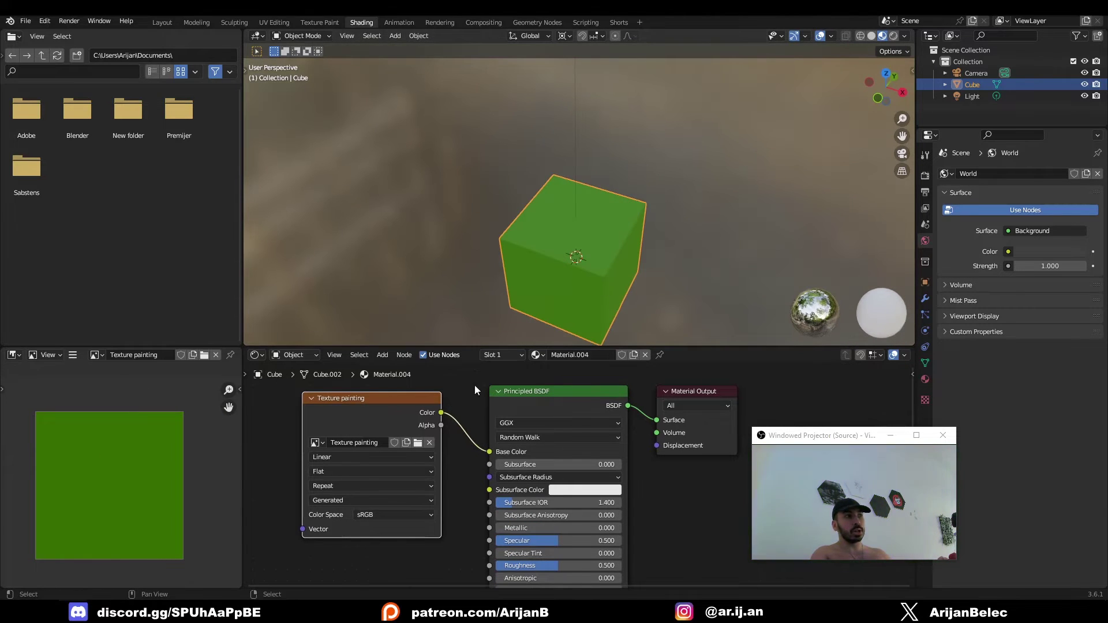
{"action": "scroll", "coordinate": [530, 253], "scroll_direction": "up", "scroll_amount": 2}
{"action": "middle_click_drag", "start_coordinate": [529, 253], "coordinate": [612, 250]}
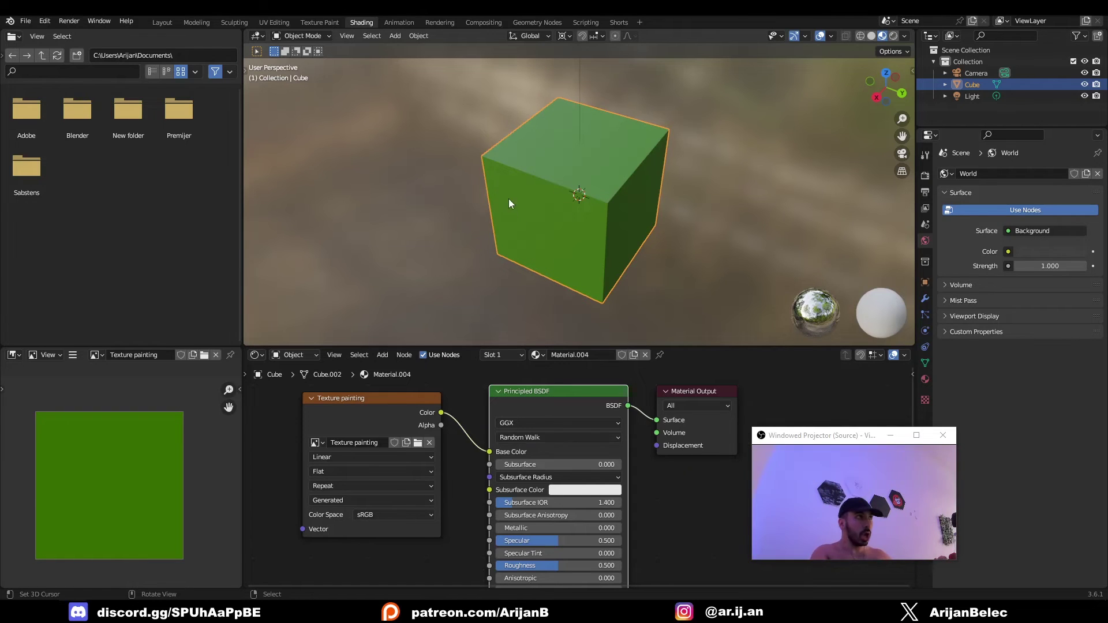
{"action": "left_click", "coordinate": [321, 23]}
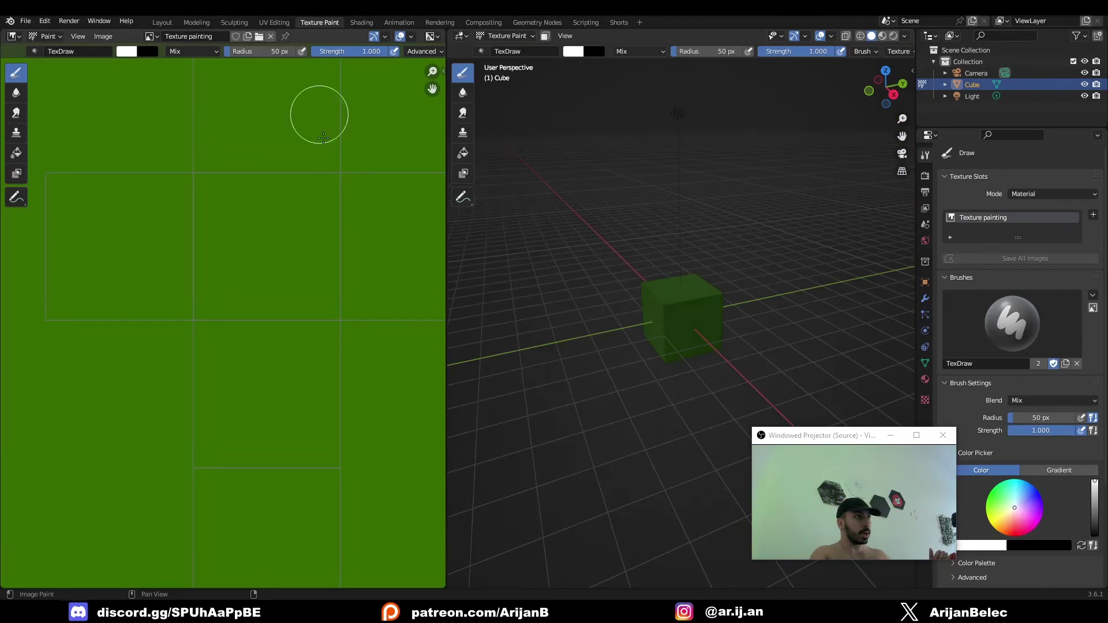
Step: Paint a test stroke of white across the green texture image and undo it
{"action": "mouse_move", "coordinate": [263, 198]}
{"action": "left_mouse_down"}
{"action": "mouse_move", "coordinate": [263, 332]}
{"action": "mouse_move", "coordinate": [233, 244]}
{"action": "mouse_move", "coordinate": [266, 206]}
{"action": "mouse_move", "coordinate": [382, 249]}
{"action": "mouse_move", "coordinate": [143, 75]}
{"action": "mouse_move", "coordinate": [261, 351]}
{"action": "mouse_move", "coordinate": [293, 325]}
{"action": "mouse_move", "coordinate": [269, 109]}
{"action": "mouse_move", "coordinate": [425, 279]}
{"action": "mouse_move", "coordinate": [355, 322]}
{"action": "mouse_move", "coordinate": [404, 346]}
{"action": "left_mouse_up"}
{"action": "mouse_move", "coordinate": [721, 323]}
{"action": "middle_mouse_down"}
{"action": "mouse_move", "coordinate": [748, 333]}
{"action": "mouse_move", "coordinate": [654, 320]}
{"action": "mouse_move", "coordinate": [668, 346]}
{"action": "mouse_move", "coordinate": [717, 348]}
{"action": "mouse_move", "coordinate": [668, 304]}
{"action": "middle_mouse_up"}
{"action": "key", "text": "ctrl+z"}
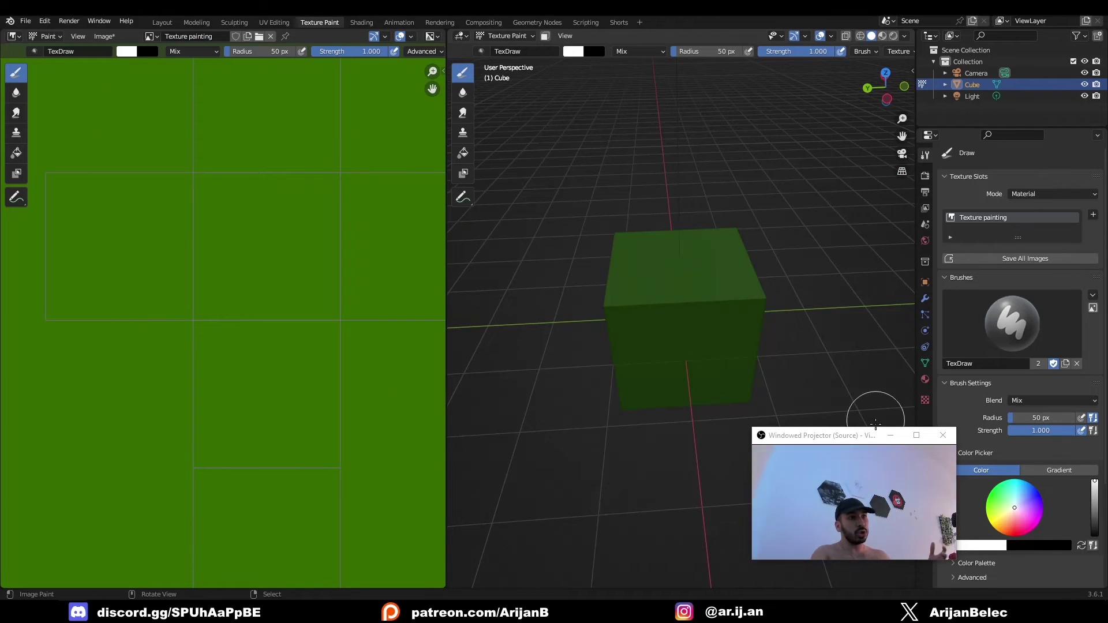
Step: Create a new brush texture and load 3D Cursor.png as its image
{"action": "left_click_drag", "start_coordinate": [871, 430], "coordinate": [812, 418]}
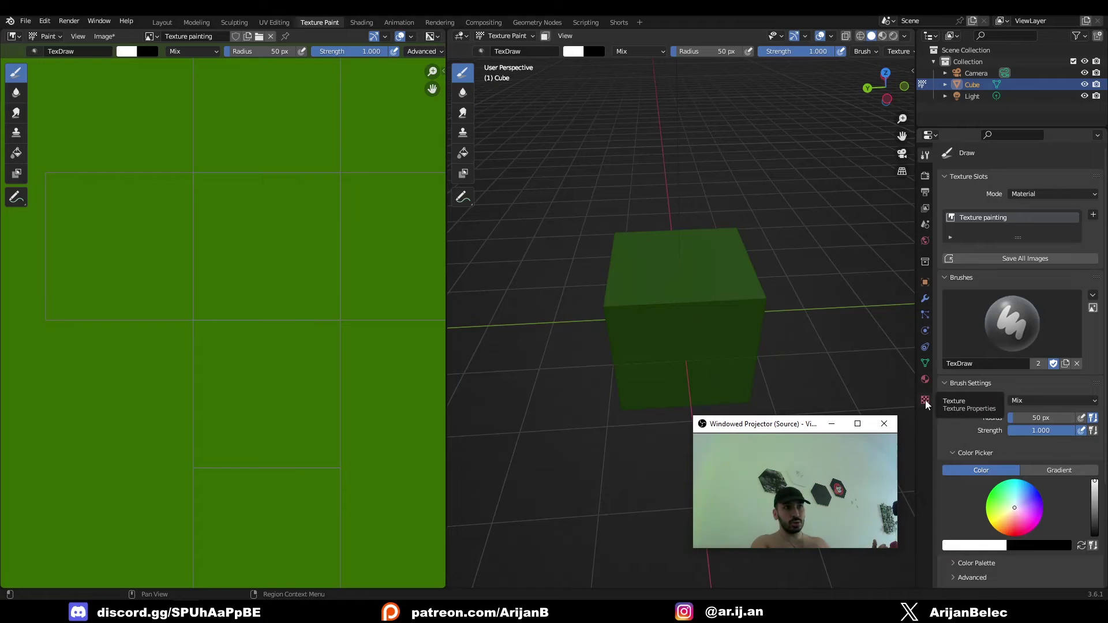
{"action": "left_click", "coordinate": [924, 401]}
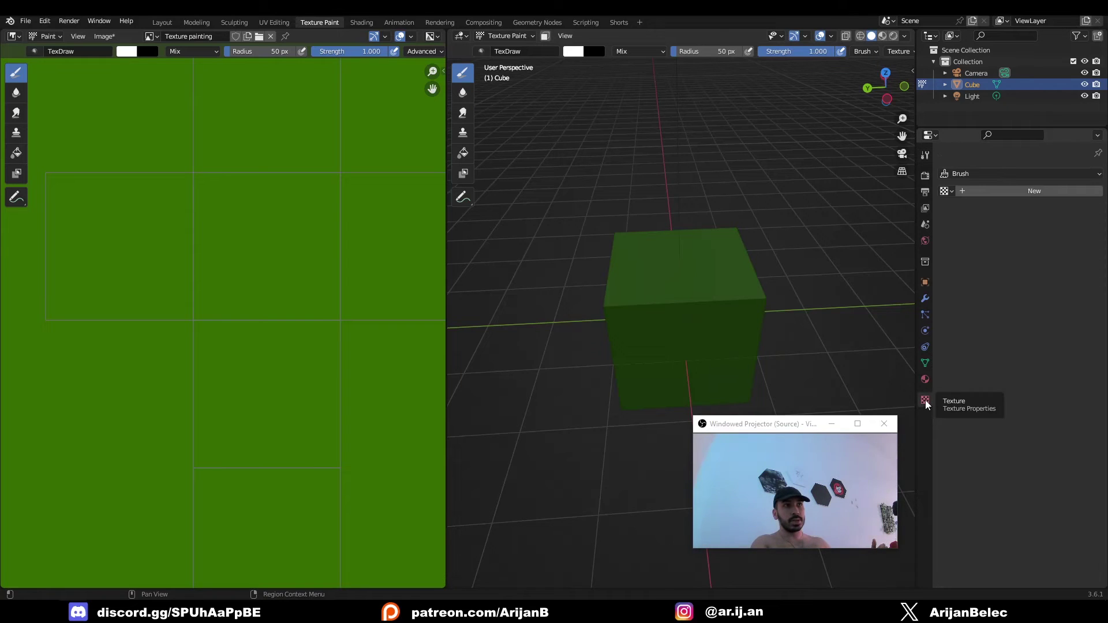
{"action": "left_click", "coordinate": [1020, 192]}
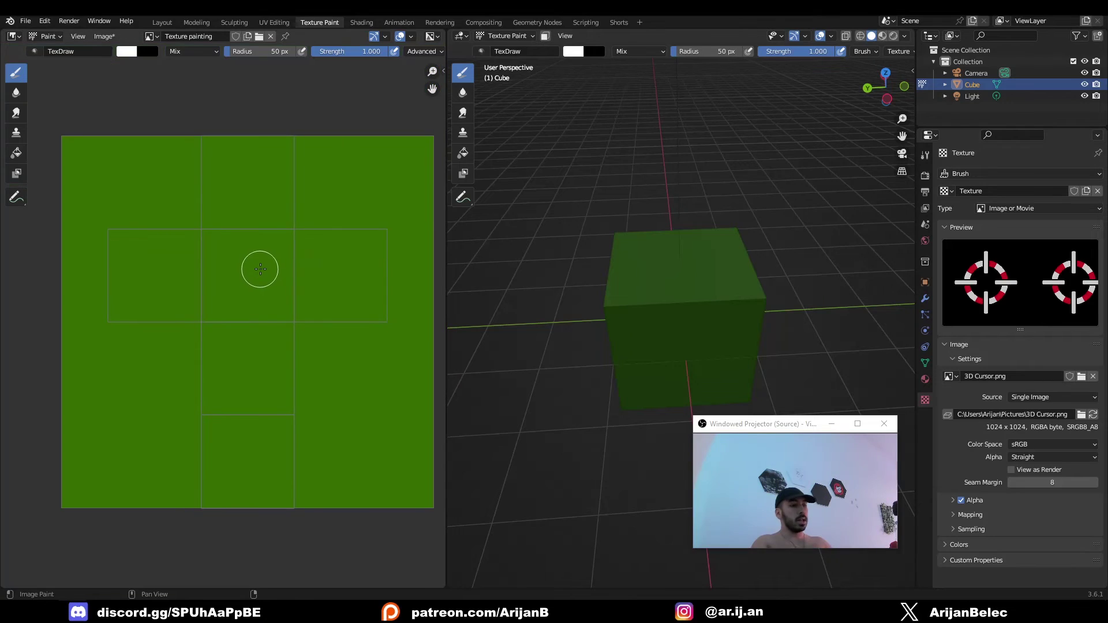
Step: Show the image editor's brush settings and assign the 3D Cursor texture to the TexDraw brush
{"action": "key", "text": "n"}
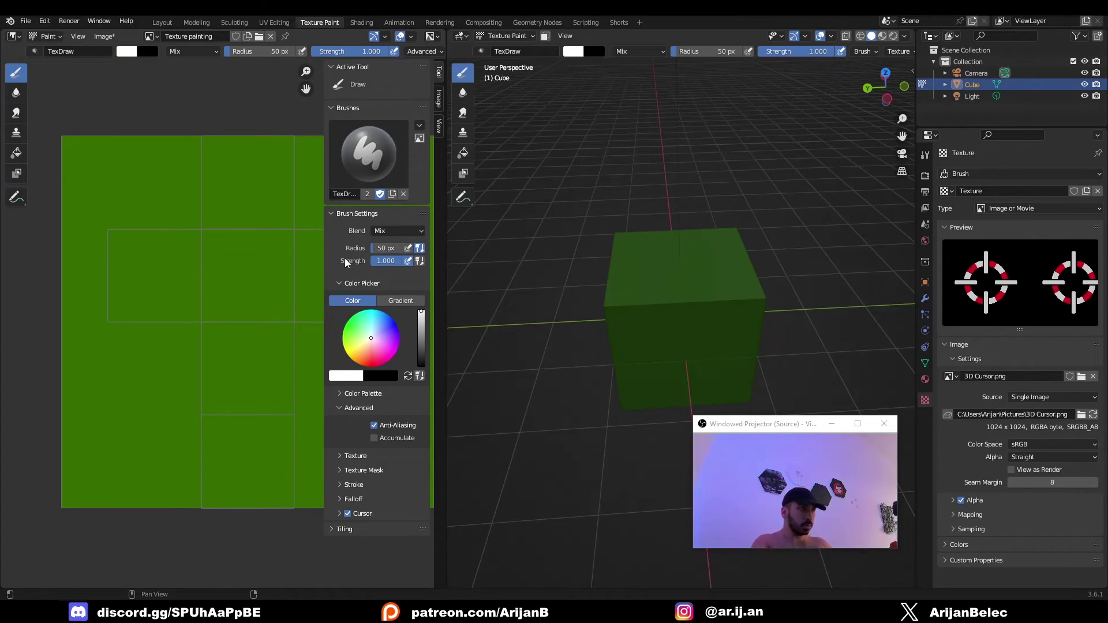
{"action": "left_click", "coordinate": [340, 456]}
{"action": "scroll", "coordinate": [375, 404], "scroll_direction": "down", "scroll_amount": 5}
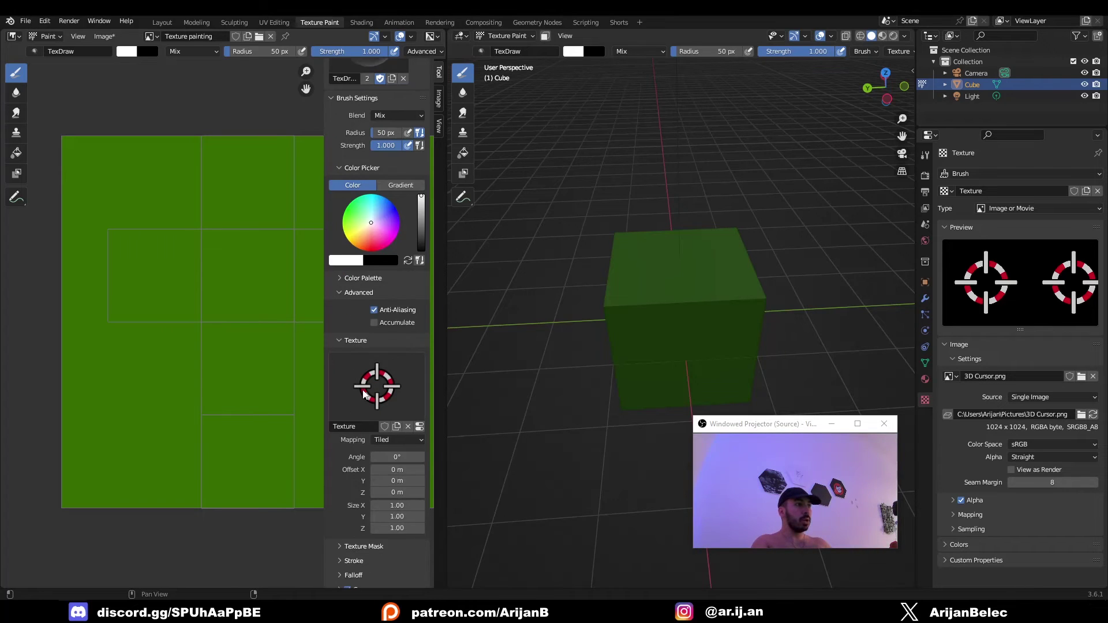
{"action": "left_click", "coordinate": [376, 384]}
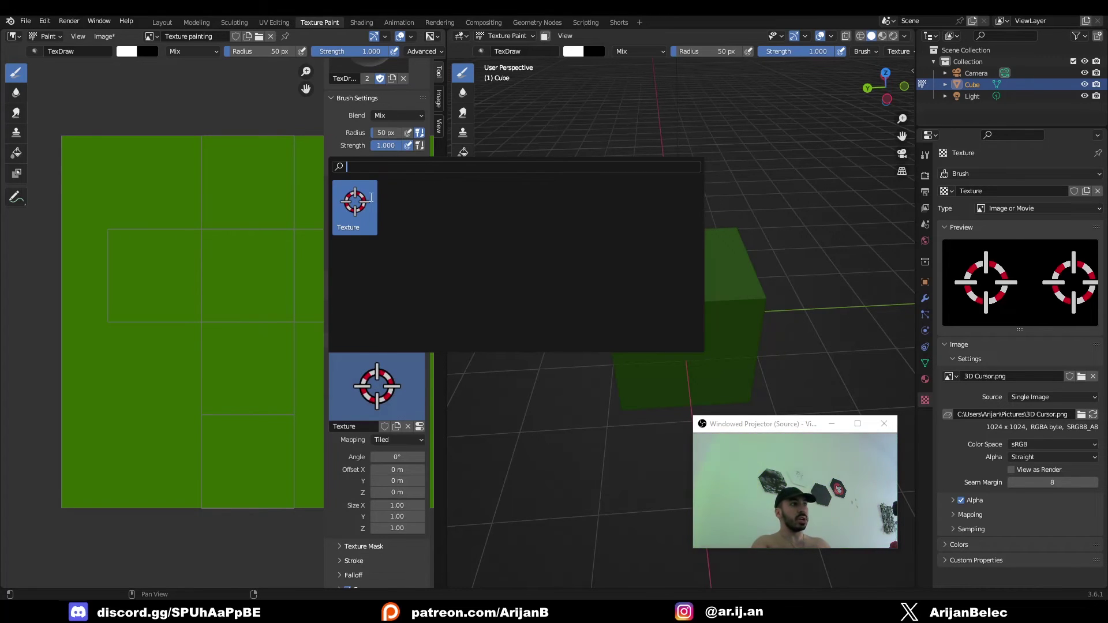
{"action": "left_click", "coordinate": [359, 203]}
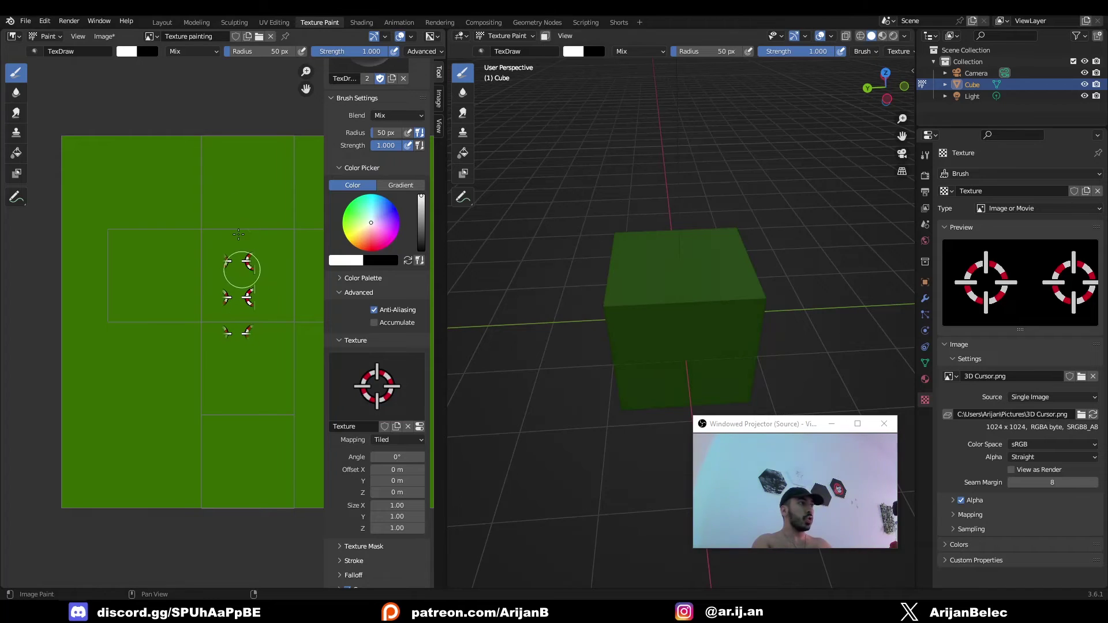
Step: Paint test strokes with the tiled cursor texture over the green image and undo them
{"action": "mouse_move", "coordinate": [231, 212]}
{"action": "left_mouse_down"}
{"action": "mouse_move", "coordinate": [217, 245]}
{"action": "mouse_move", "coordinate": [219, 225]}
{"action": "mouse_move", "coordinate": [262, 240]}
{"action": "mouse_move", "coordinate": [273, 313]}
{"action": "mouse_move", "coordinate": [226, 356]}
{"action": "mouse_move", "coordinate": [206, 246]}
{"action": "mouse_move", "coordinate": [249, 269]}
{"action": "mouse_move", "coordinate": [272, 315]}
{"action": "mouse_move", "coordinate": [280, 265]}
{"action": "mouse_move", "coordinate": [185, 218]}
{"action": "mouse_move", "coordinate": [219, 268]}
{"action": "mouse_move", "coordinate": [206, 293]}
{"action": "left_mouse_up"}
{"action": "mouse_move", "coordinate": [235, 369]}
{"action": "left_mouse_down"}
{"action": "mouse_move", "coordinate": [287, 354]}
{"action": "mouse_move", "coordinate": [261, 375]}
{"action": "mouse_move", "coordinate": [264, 433]}
{"action": "mouse_move", "coordinate": [290, 481]}
{"action": "mouse_move", "coordinate": [267, 407]}
{"action": "left_mouse_up"}
{"action": "key", "text": "ctrl+z"}
{"action": "key", "text": "ctrl+z"}
{"action": "key", "text": "ctrl+z"}
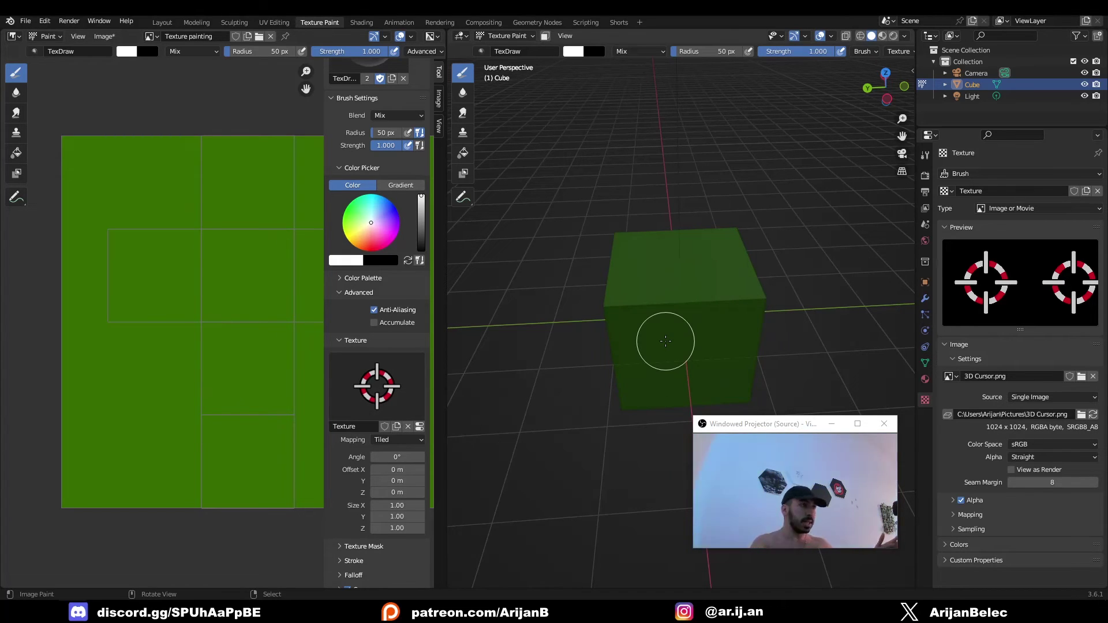
Step: Set the brush texture mapping to Stencil and reposition the stencil over the green image
{"action": "scroll", "coordinate": [376, 386], "scroll_direction": "down", "scroll_amount": 1}
{"action": "left_click", "coordinate": [396, 416]}
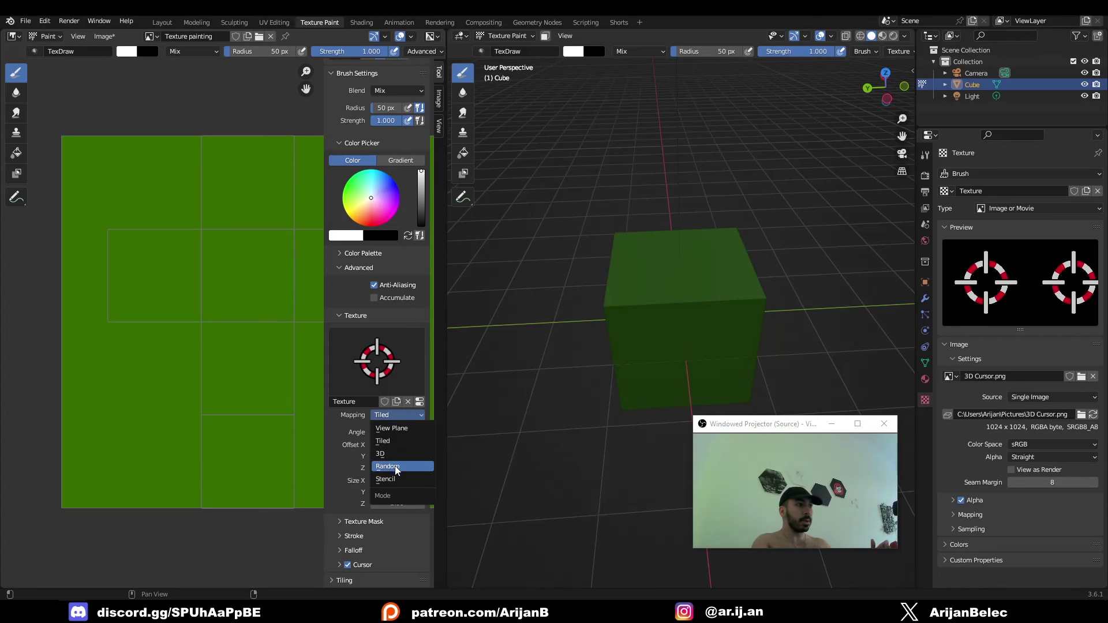
{"action": "left_click", "coordinate": [385, 479]}
{"action": "left_click_drag", "start_coordinate": [746, 440], "coordinate": [800, 468]}
{"action": "right_click_drag", "start_coordinate": [710, 438], "coordinate": [808, 312]}
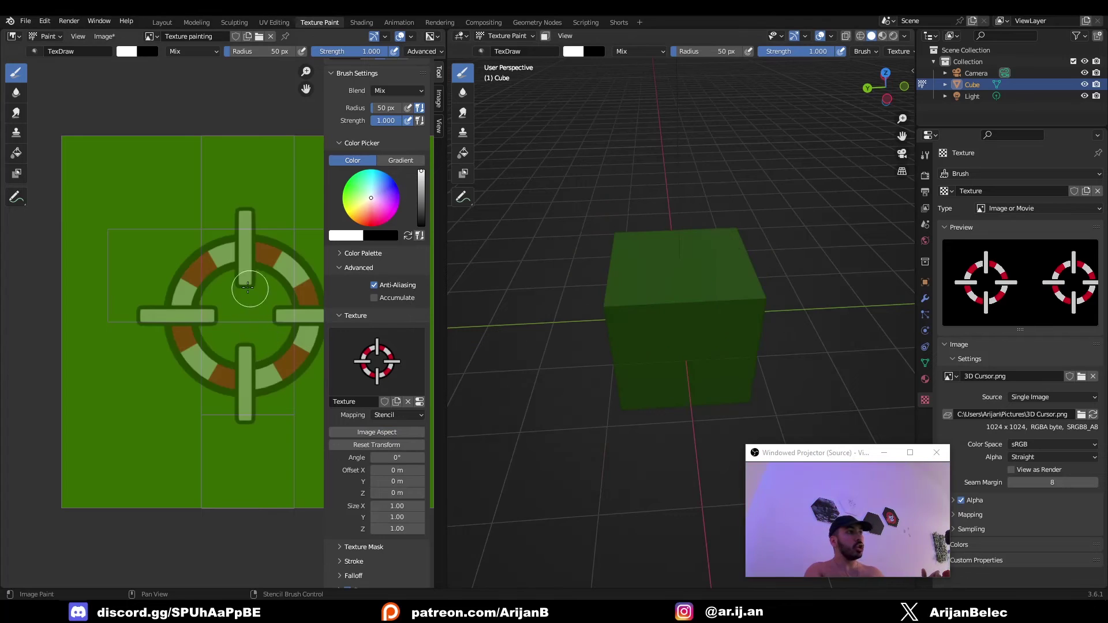
{"action": "right_click_drag", "start_coordinate": [246, 319], "coordinate": [160, 292]}
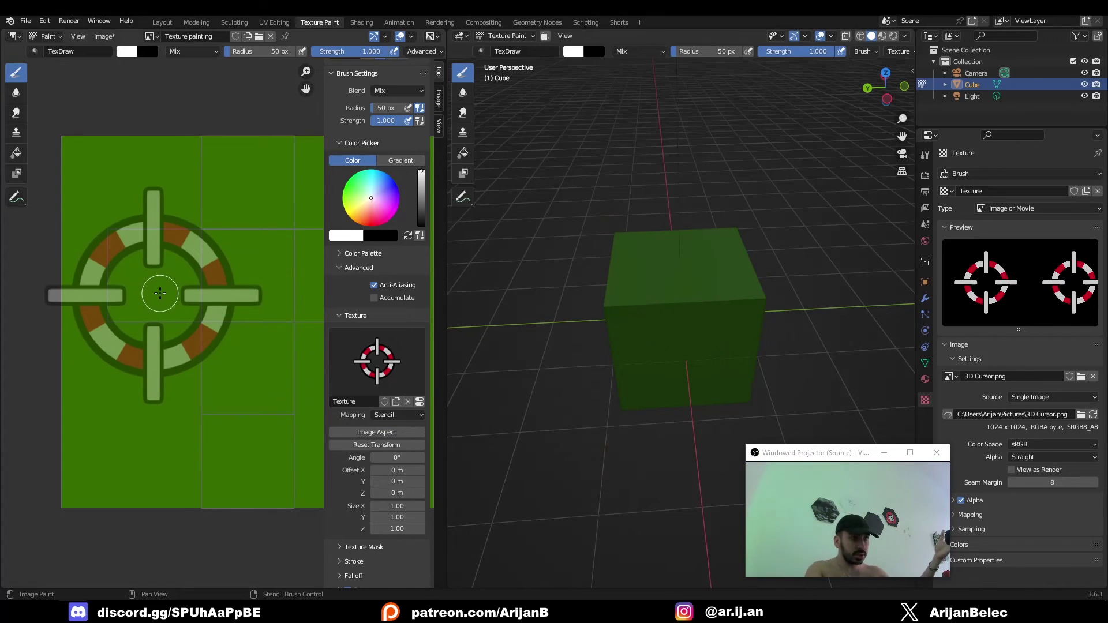
Step: Move and resize the cursor stencil over the cube in the 3D viewport, rotating it to an angle of 263°
{"action": "middle_click_drag", "start_coordinate": [646, 340], "coordinate": [716, 353]}
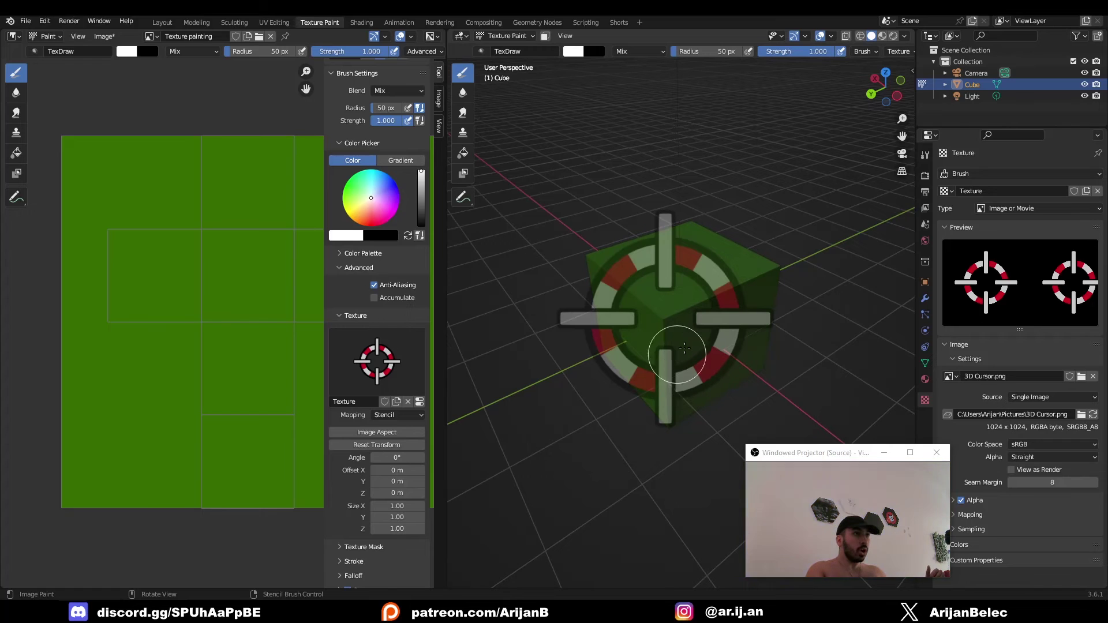
{"action": "right_click_drag", "start_coordinate": [691, 341], "coordinate": [732, 312]}
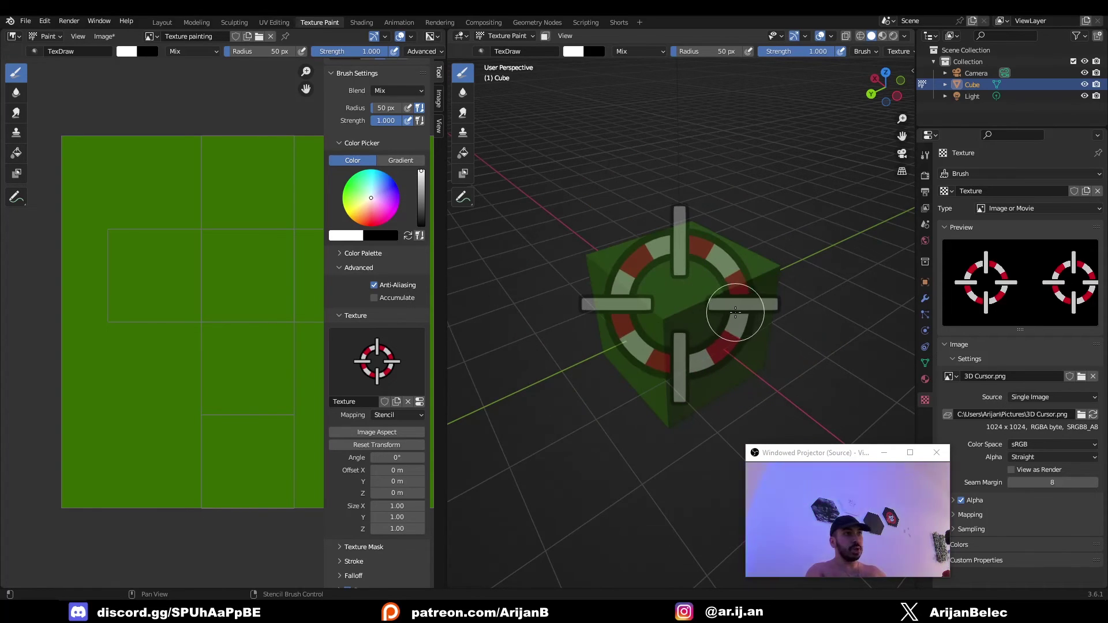
{"action": "mouse_move", "coordinate": [738, 312]}
{"action": "right_mouse_down", "text": "shift"}
{"action": "mouse_move", "coordinate": [716, 317]}
{"action": "mouse_move", "coordinate": [765, 366]}
{"action": "mouse_move", "coordinate": [719, 338]}
{"action": "mouse_move", "coordinate": [738, 325]}
{"action": "mouse_move", "coordinate": [700, 247]}
{"action": "mouse_move", "coordinate": [754, 284]}
{"action": "mouse_move", "coordinate": [782, 345]}
{"action": "mouse_move", "coordinate": [750, 323]}
{"action": "right_mouse_up", "text": "shift"}
Step: Paint the cursor stencil onto the cube's front face from the front orthographic view, and inspect the cube at an angle
{"action": "key", "text": "KP_7"}
{"action": "key", "text": "KP_1"}
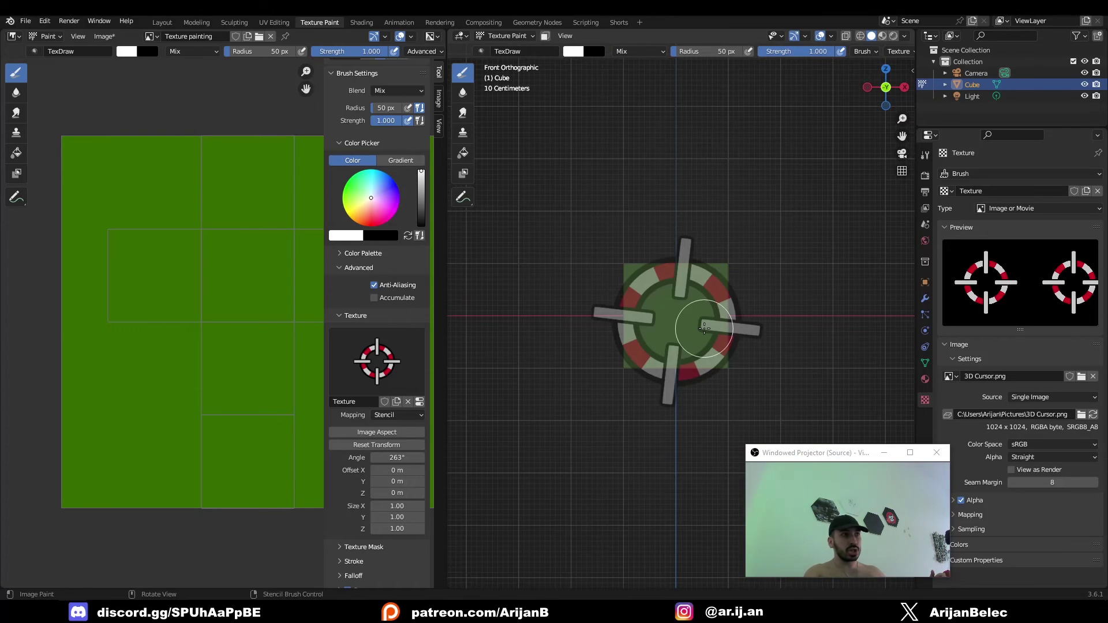
{"action": "scroll", "coordinate": [705, 333], "scroll_direction": "up", "scroll_amount": 4}
{"action": "mouse_move", "coordinate": [610, 235]}
{"action": "left_mouse_down"}
{"action": "mouse_move", "coordinate": [590, 334]}
{"action": "mouse_move", "coordinate": [605, 374]}
{"action": "mouse_move", "coordinate": [677, 242]}
{"action": "mouse_move", "coordinate": [714, 300]}
{"action": "mouse_move", "coordinate": [658, 375]}
{"action": "left_mouse_up"}
{"action": "mouse_move", "coordinate": [658, 376]}
{"action": "middle_mouse_down"}
{"action": "mouse_move", "coordinate": [614, 378]}
{"action": "mouse_move", "coordinate": [648, 403]}
{"action": "mouse_move", "coordinate": [494, 289]}
{"action": "middle_mouse_up"}
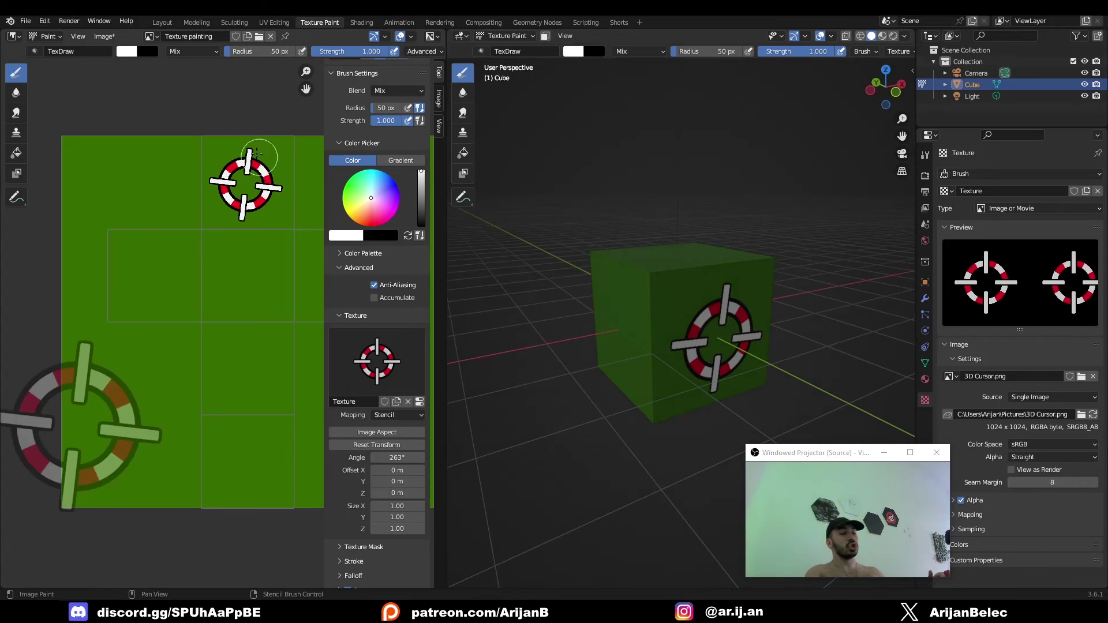
Step: Switch the brush texture image to StencilDurex.png and position its stencil over the middle of the green image
{"action": "middle_click_drag", "start_coordinate": [231, 235], "coordinate": [178, 265]}
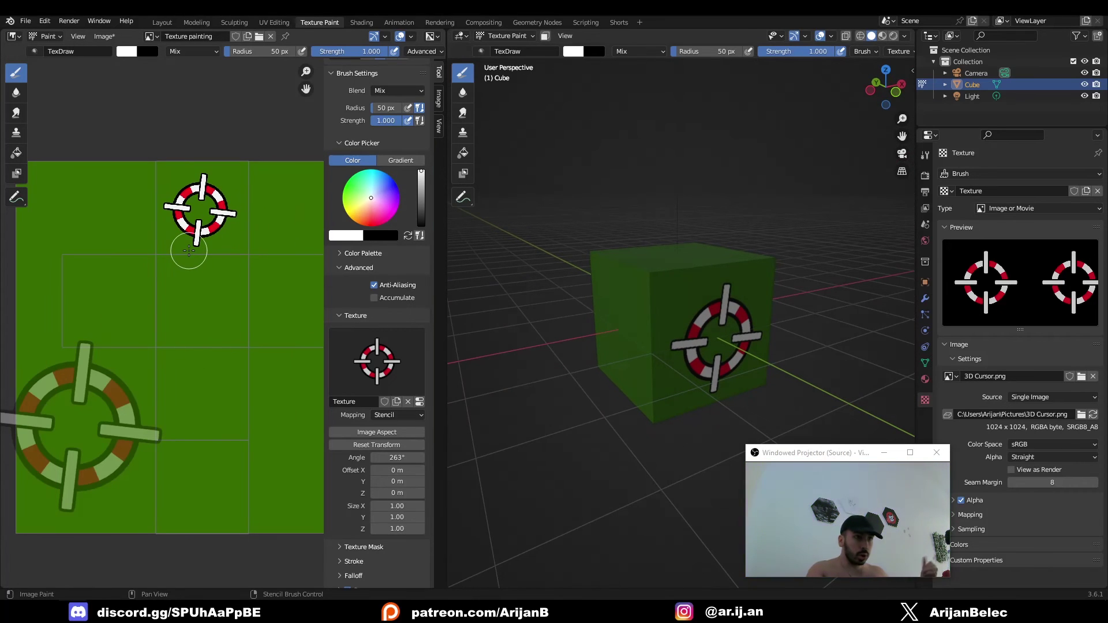
{"action": "left_click", "coordinate": [105, 36]}
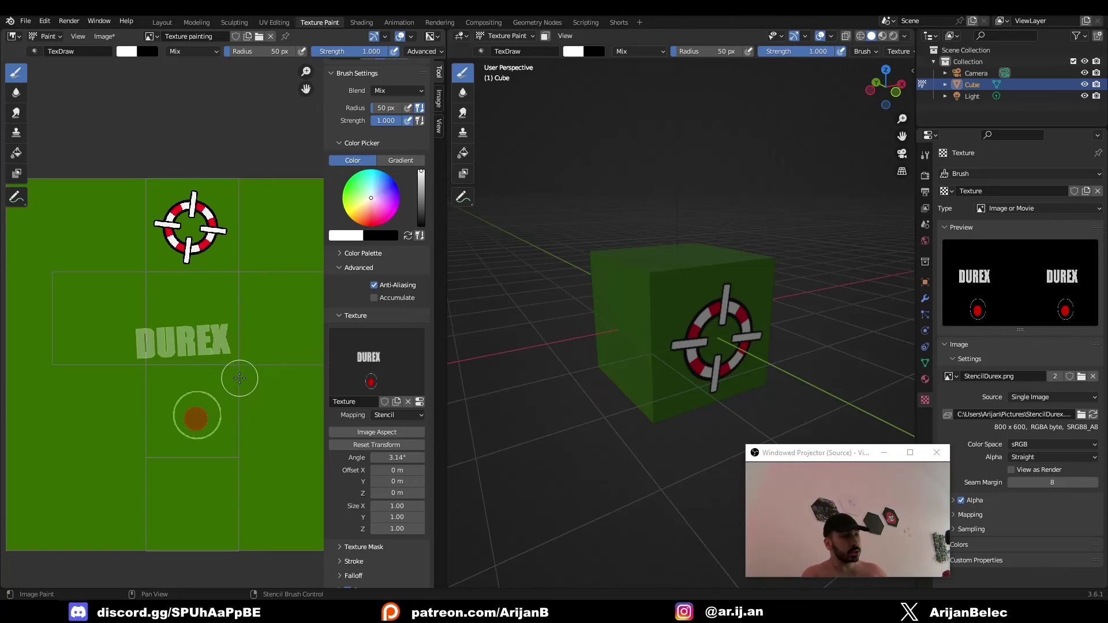
{"action": "right_click_drag", "start_coordinate": [164, 357], "coordinate": [167, 350]}
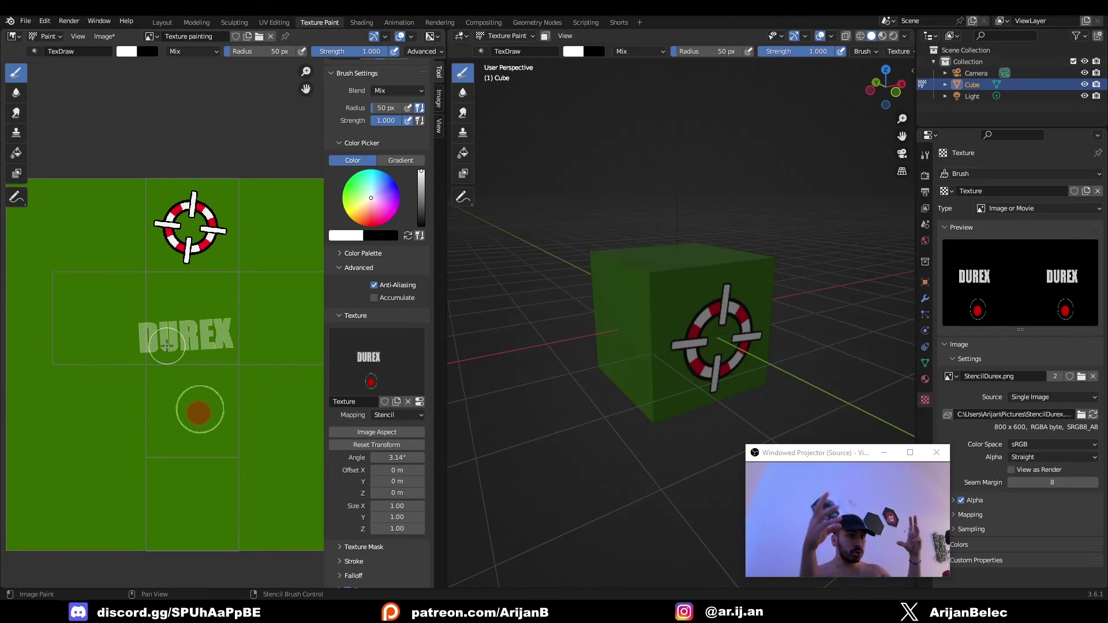